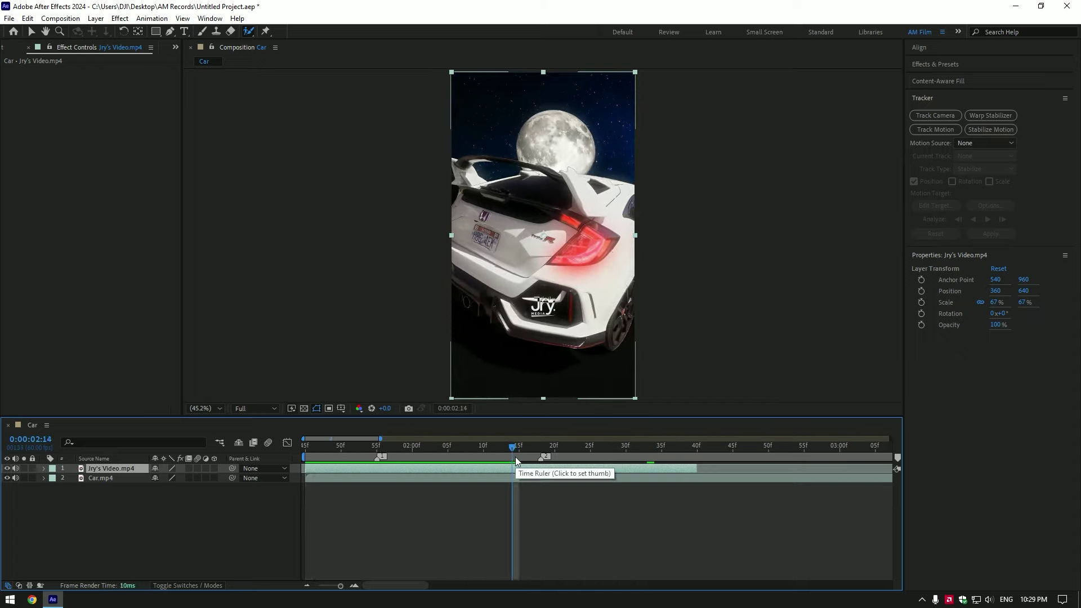
- Enable time remapping on the Car.mp4 layer with the current time at 0:00:01:45
left_click_drag(518, 456, 279, 454)
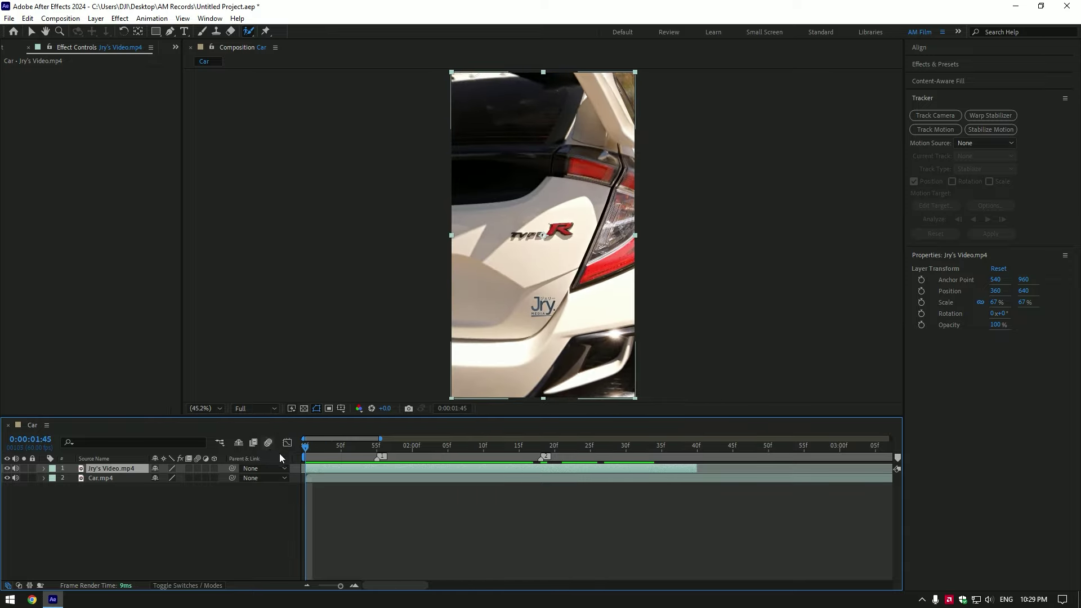
left_click(323, 479)
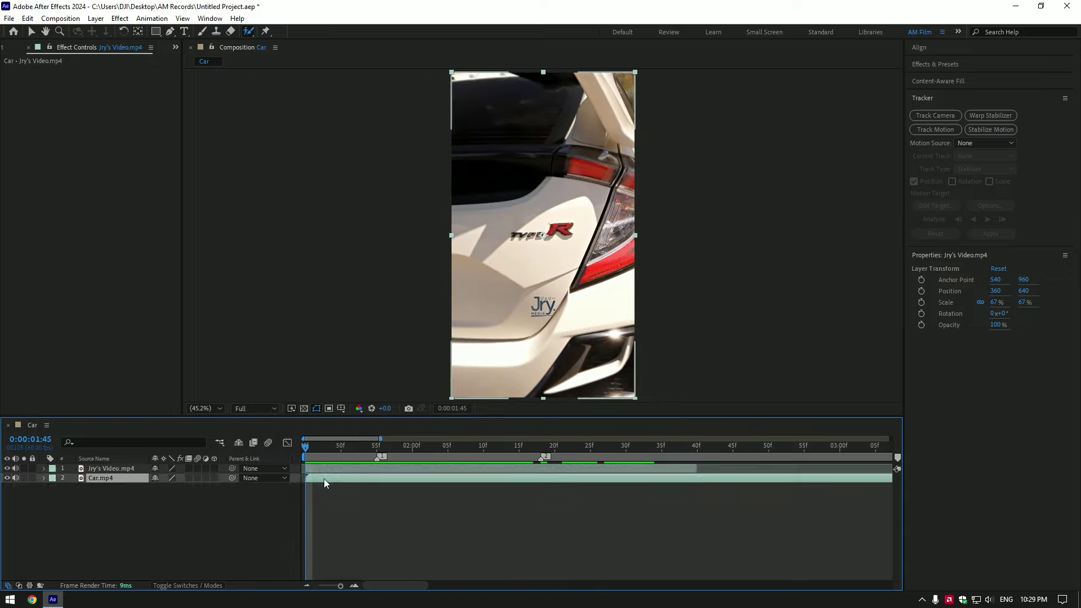
right_click(323, 478)
mouse_move(388, 207)
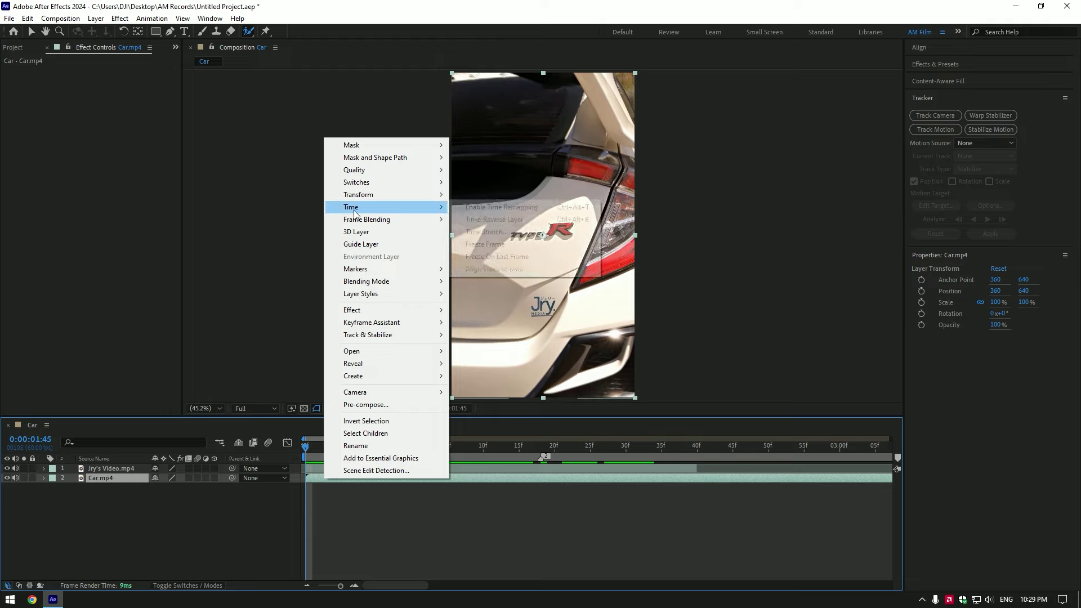
left_click(487, 208)
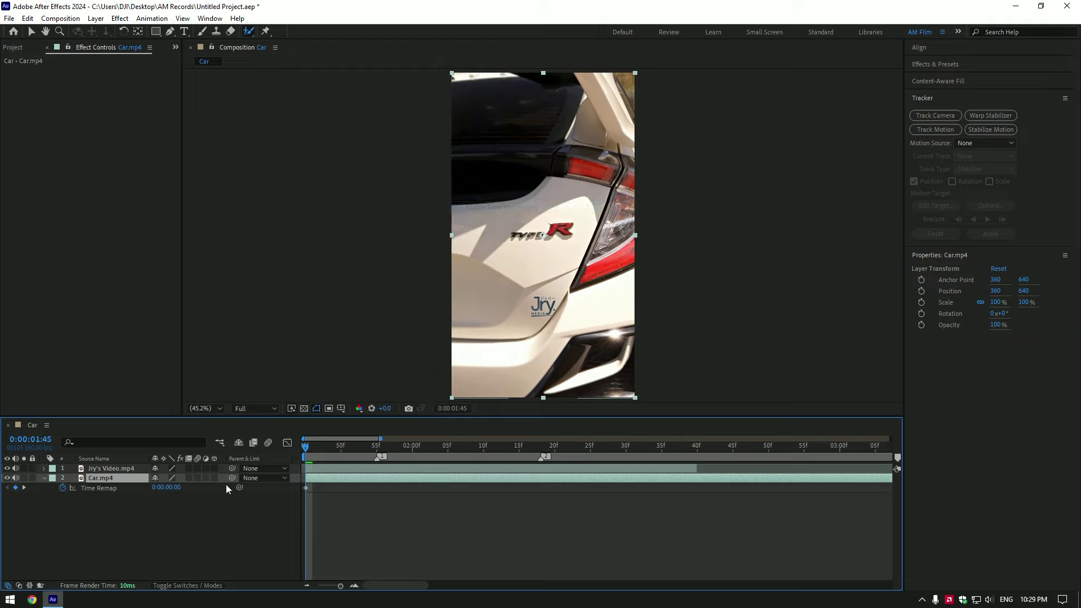
- With Jry's Video.mp4 hidden, set Car.mp4's Time Remap to 0:00:05:31 at 0:00:01:45 and about 8 seconds at 0:00:02:18
left_click(7, 468)
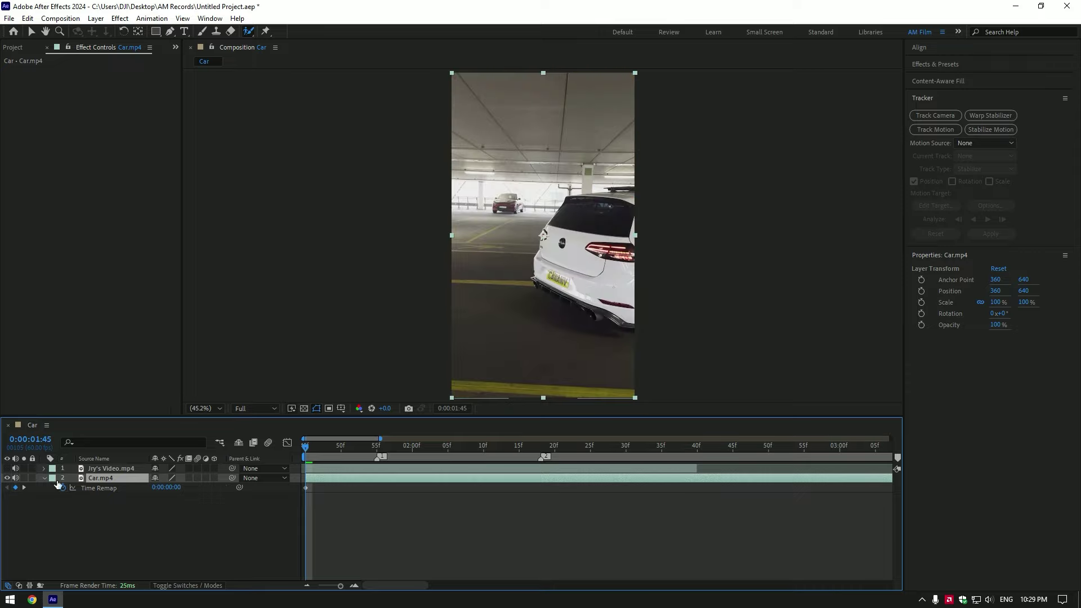
left_click_drag(159, 489, 361, 494)
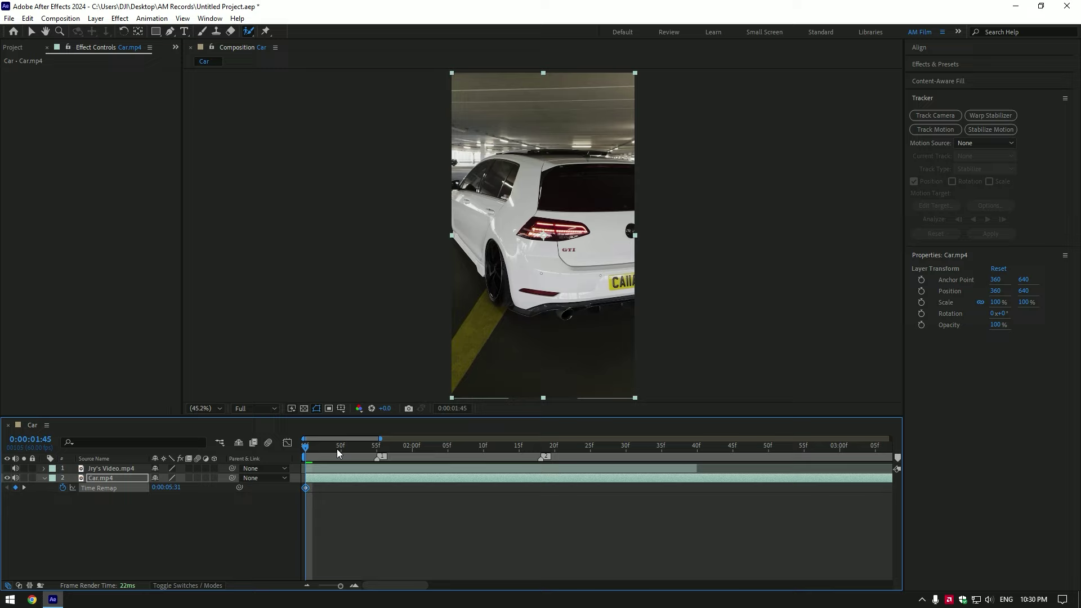
left_click_drag(336, 448, 540, 447)
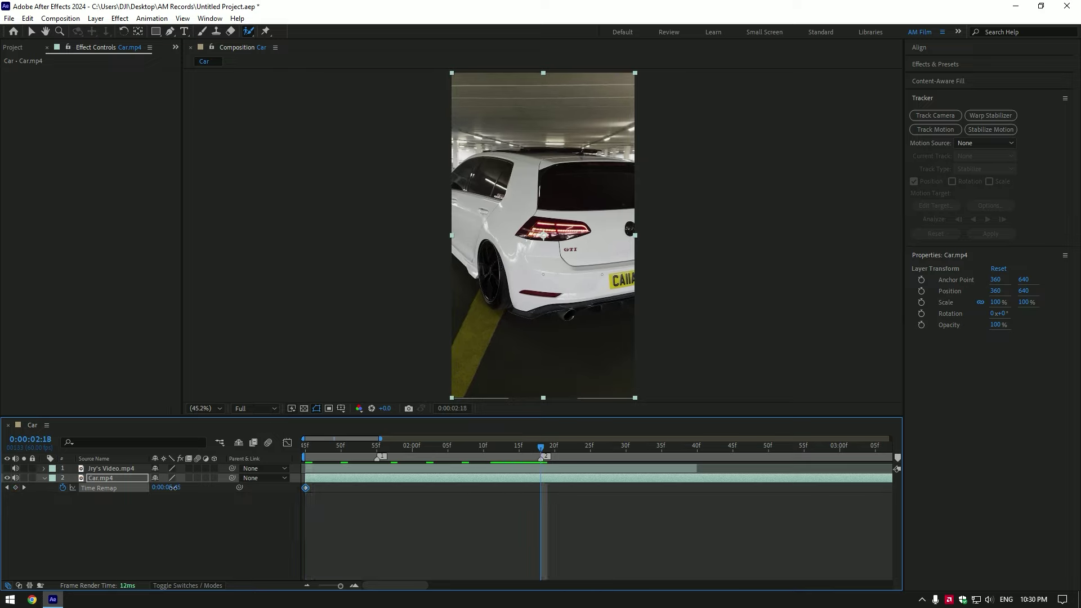
left_click_drag(173, 488, 241, 488)
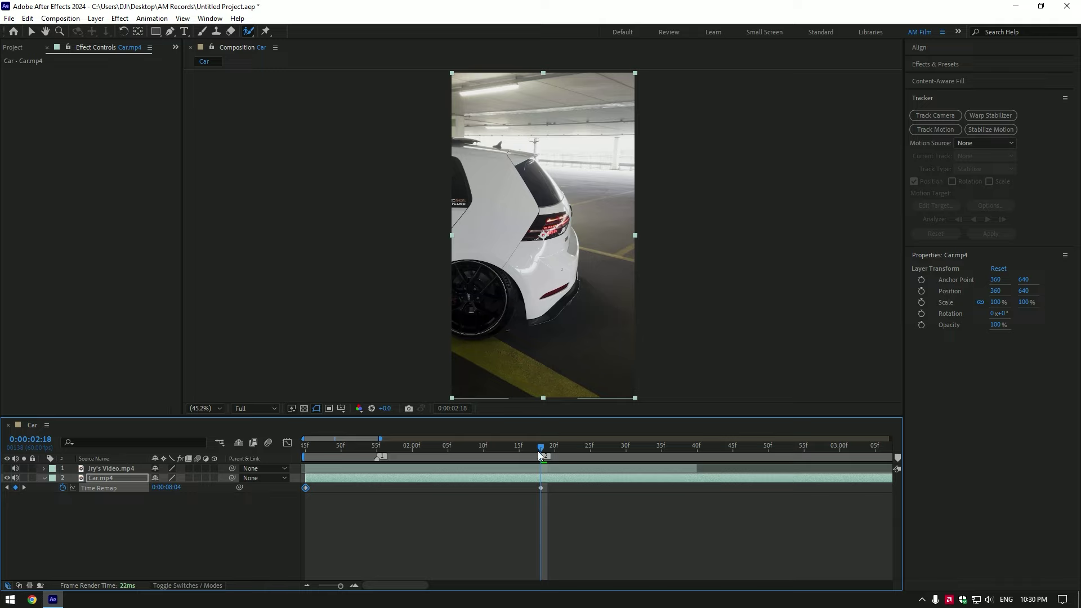
- Paste the first Time Remap keyframe at 0:00:02:40 and remove the rest of Car.mp4 beyond that point
left_click_drag(538, 451, 694, 449)
key("ctrl+v")
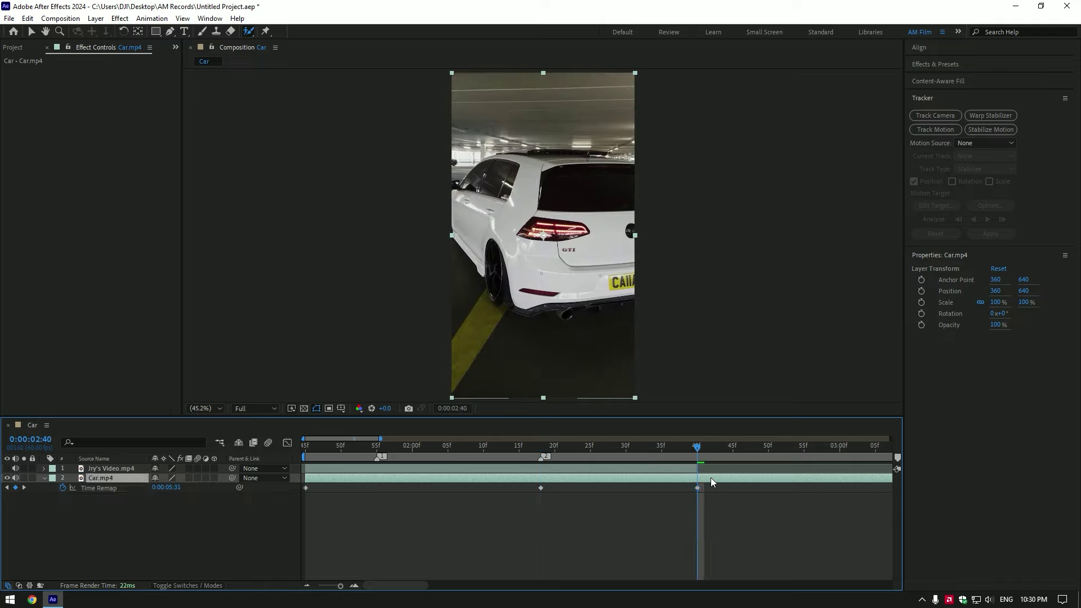
key("ctrl+shift+d")
key("Delete")
- Easy-ease all three Time Remap keyframes of Car.mp4 and display their value graph
left_click_drag(705, 485, 276, 504)
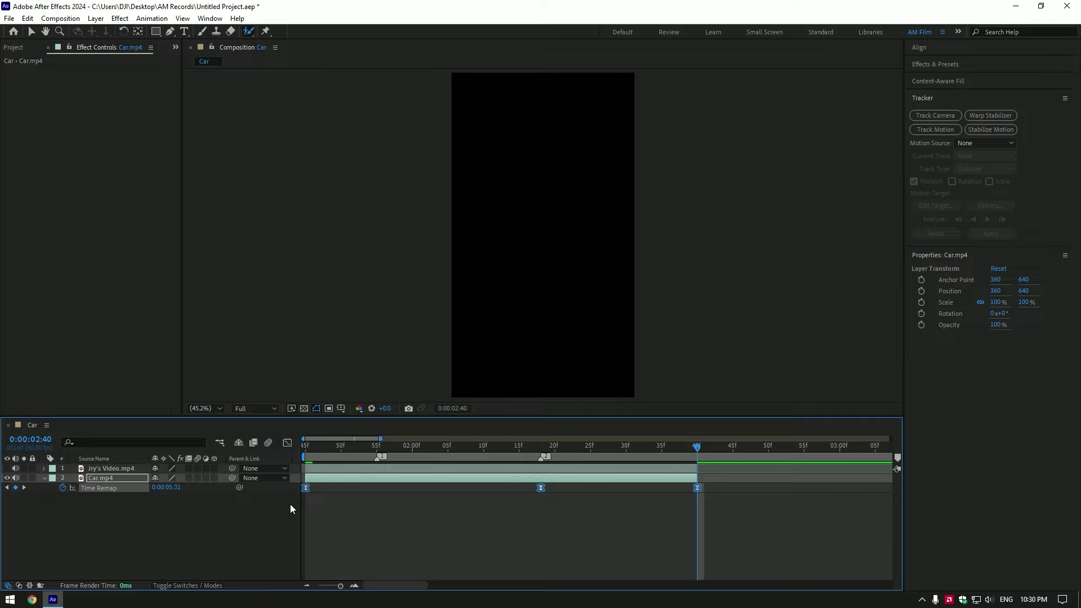
left_click(288, 445)
right_click(336, 478)
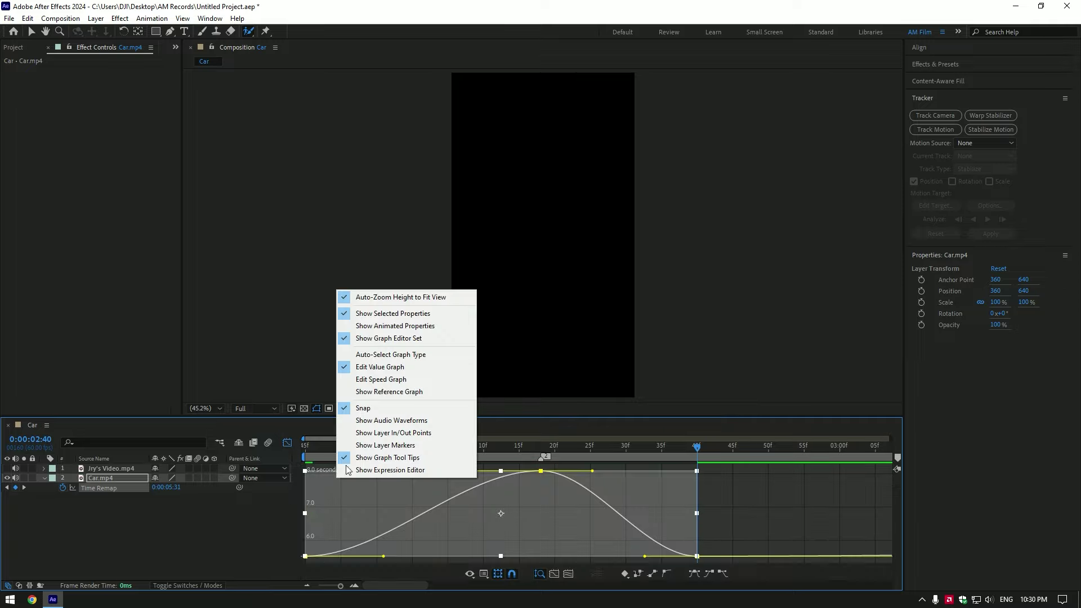
left_click(377, 367)
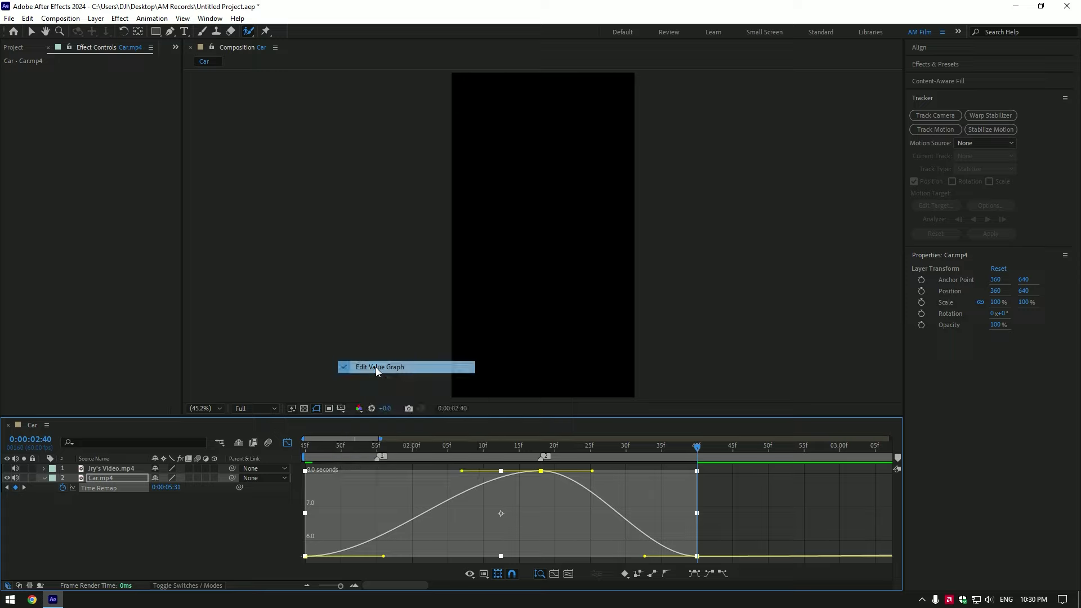
left_click(374, 466)
- Reshape the Time Remap curve so it starts steeply, eases widely around the middle keyframe and drops steeply into the last one
left_click_drag(350, 516, 302, 562)
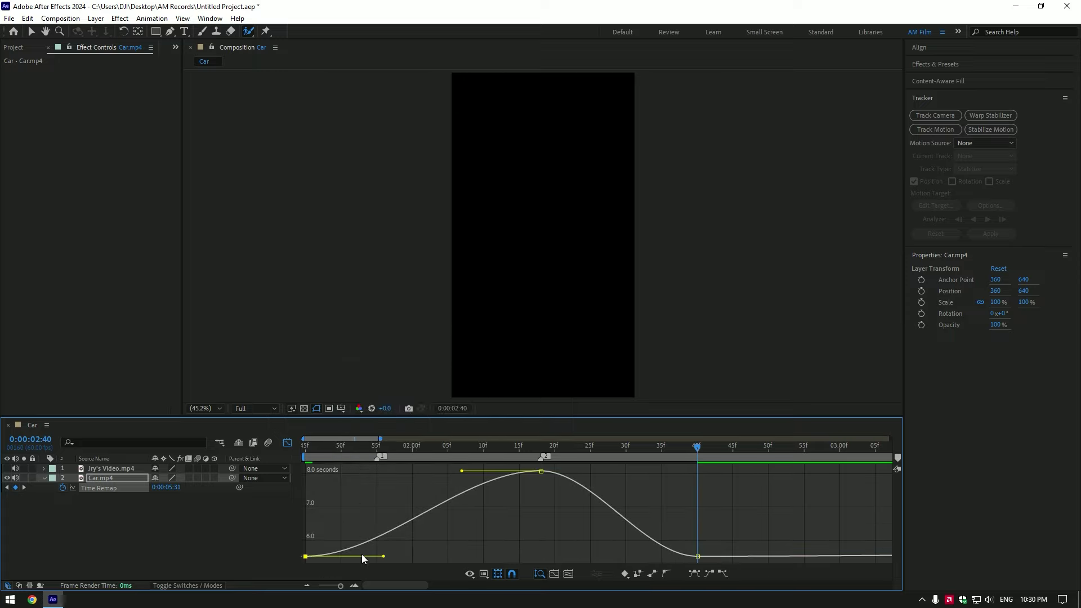
left_click_drag(463, 471, 449, 471)
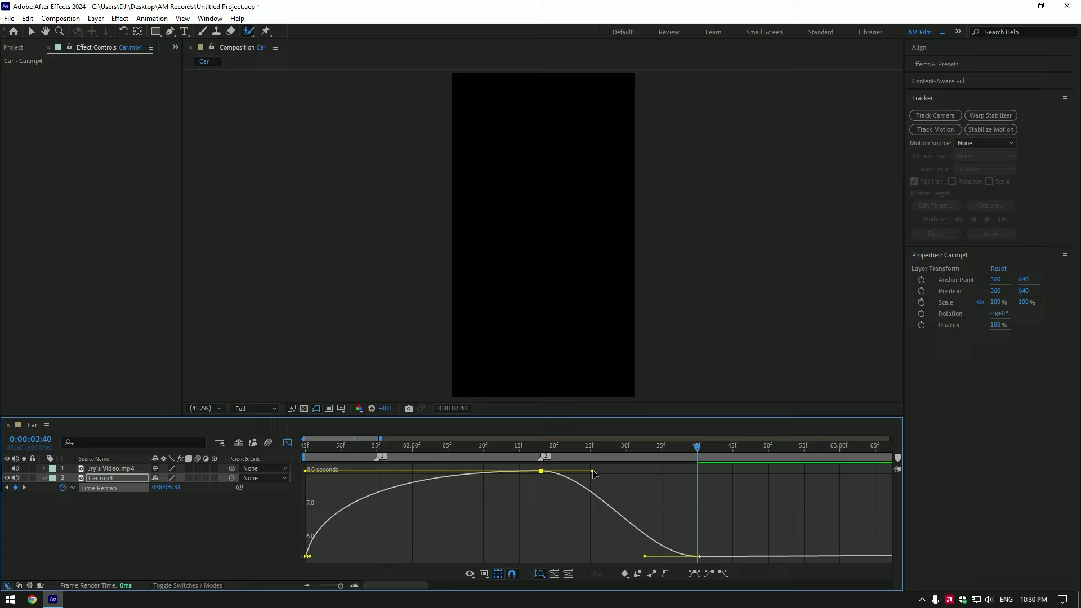
left_click_drag(592, 474, 696, 470)
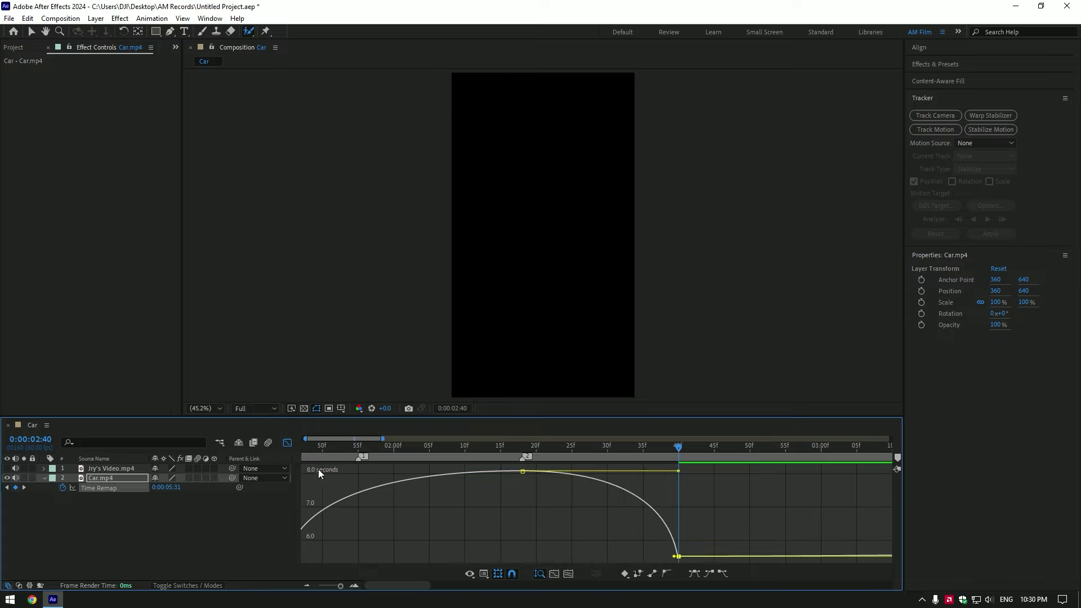
left_click(287, 443)
- Turn on frame blending for the Car.mp4 layer and preview the remapped clip
left_click(189, 478)
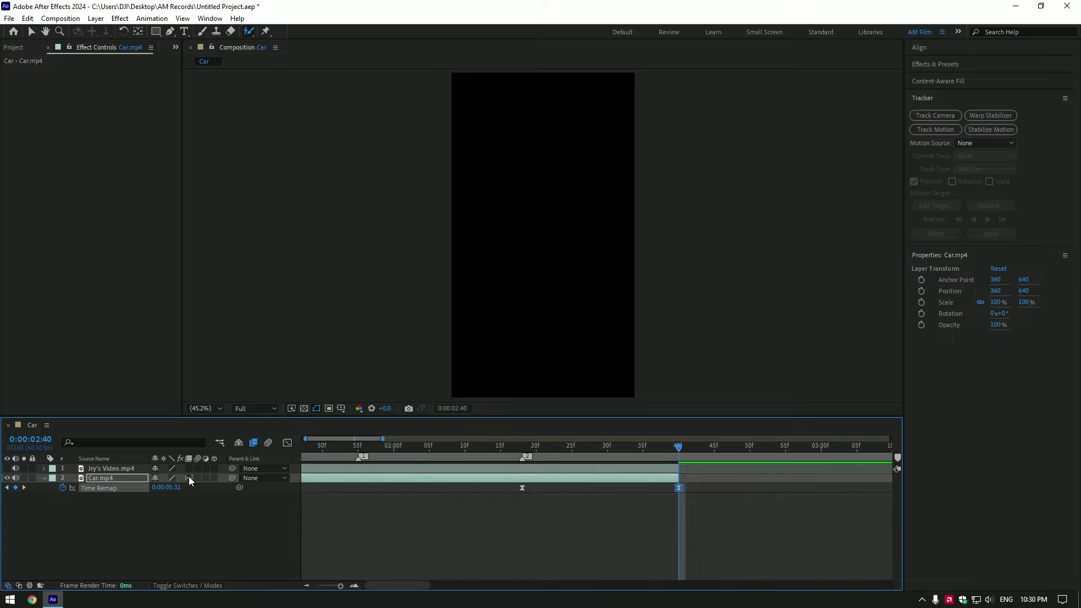
key("space")
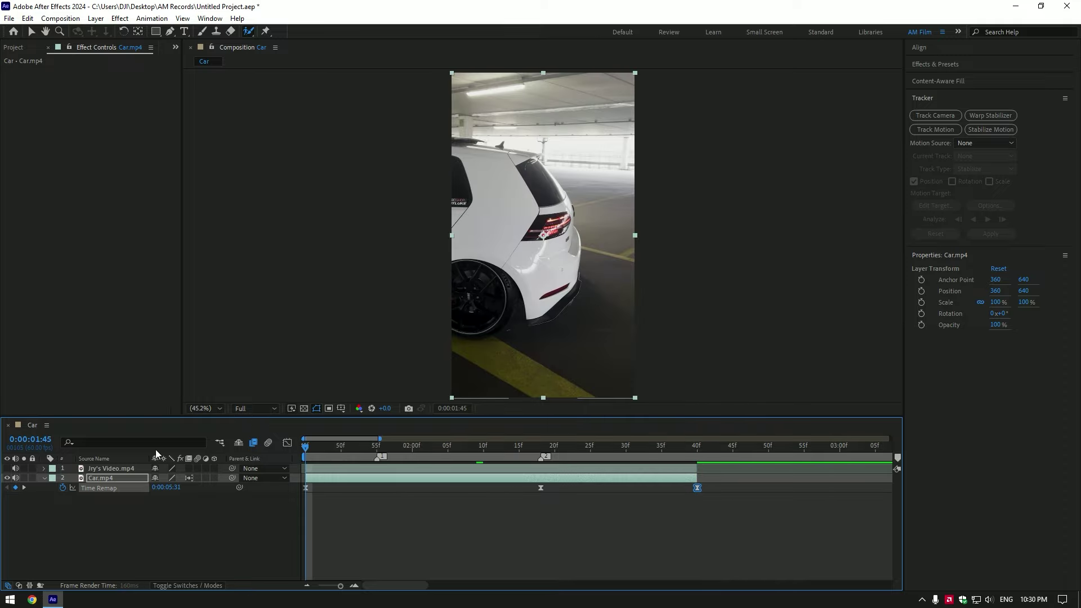
- Scale Jry's Video.mp4 to 22% and place it over the upper-right corner of the frame as a visible reference
left_click(105, 470)
key("s")
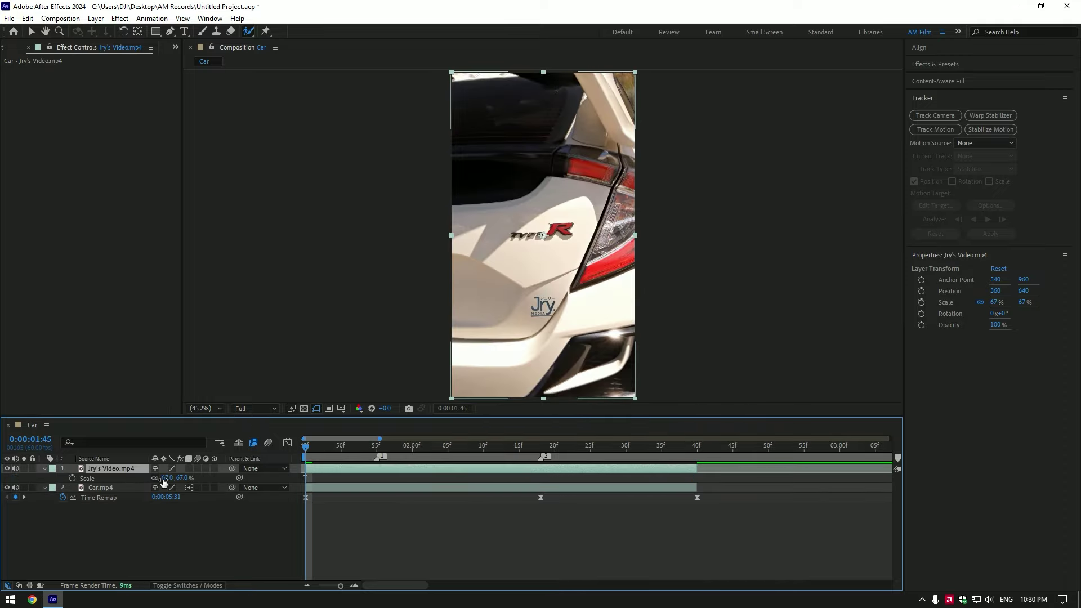
left_click_drag(164, 478, 139, 477)
left_click_drag(532, 284, 582, 183)
key("space")
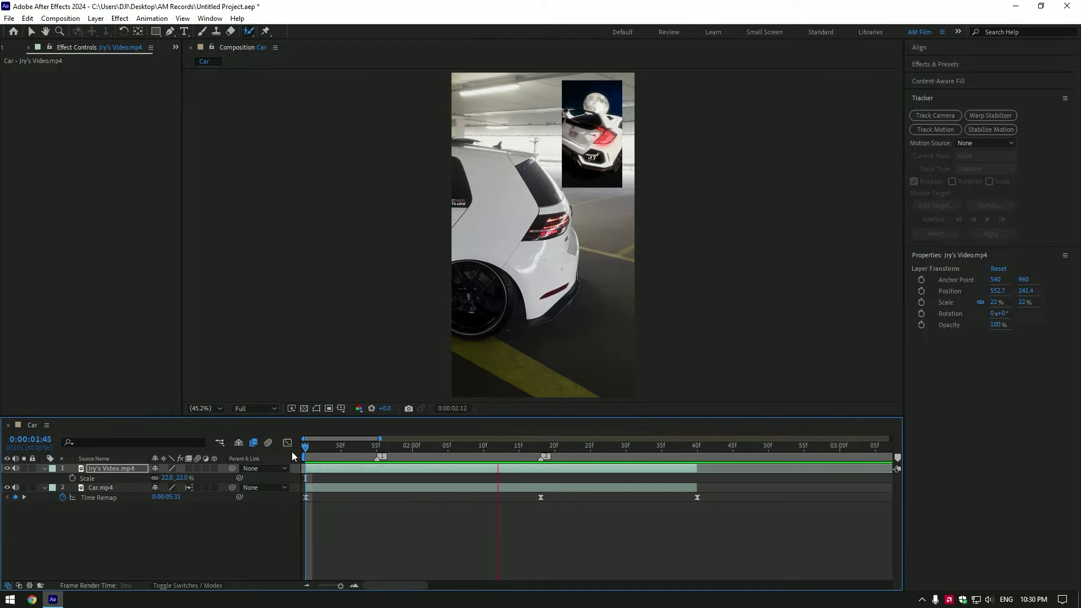
- Split the Car.mp4 layer at 0:00:01:51
left_click_drag(340, 453, 375, 454)
key("s")
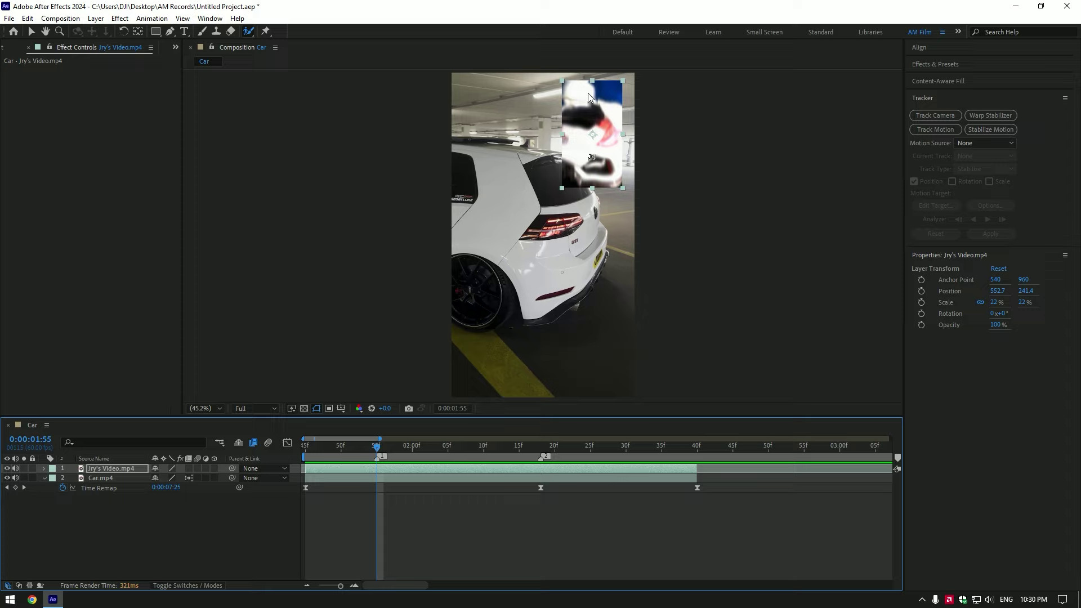
left_click(363, 477)
key("Page_Up")
key("Page_Up")
key("Page_Up")
key("Page_Up")
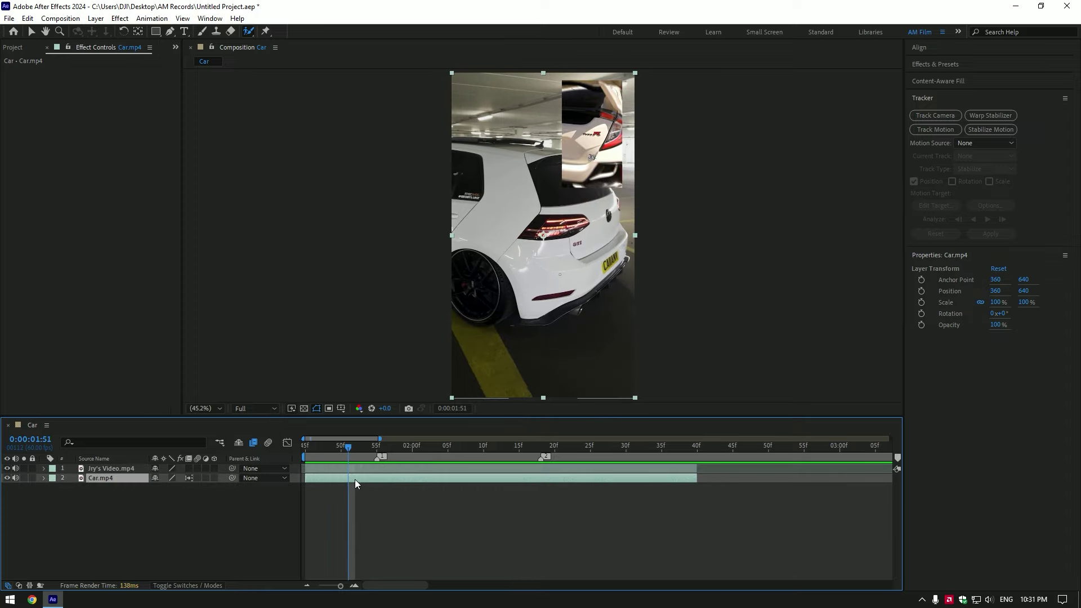
key("ctrl+shift+d")
- Pre-compose the second Car.mp4 segment as Car.mp4 Comp 1, moving all attributes and adjusting the duration to the layer's time span
right_click(359, 486)
left_click(403, 406)
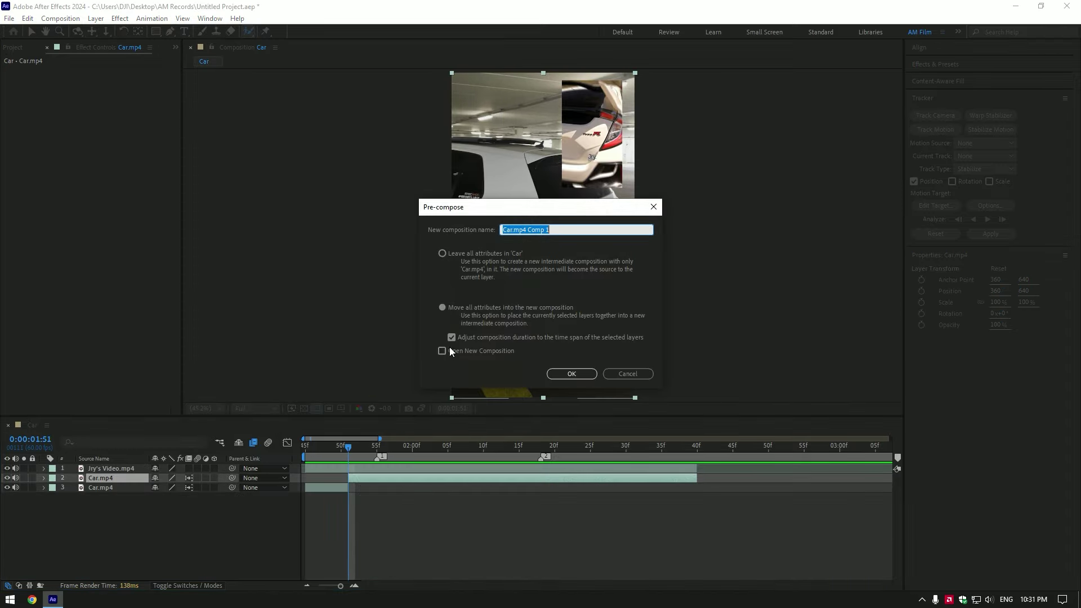
left_click(572, 374)
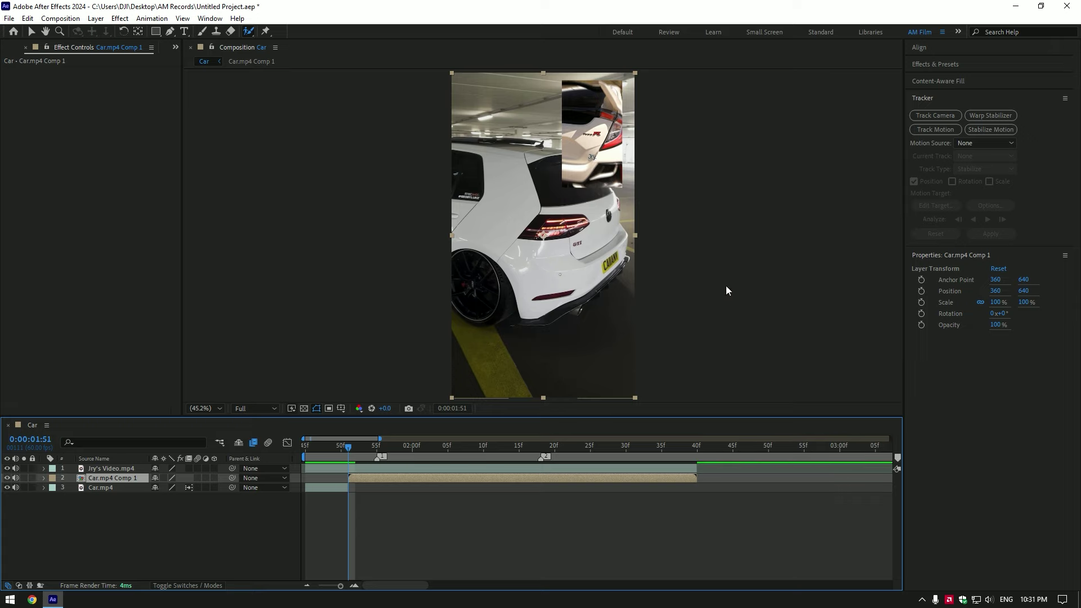
- Camera-track Car.mp4 Comp 1 and create a null and camera from the track points around the taillight
left_click(923, 116)
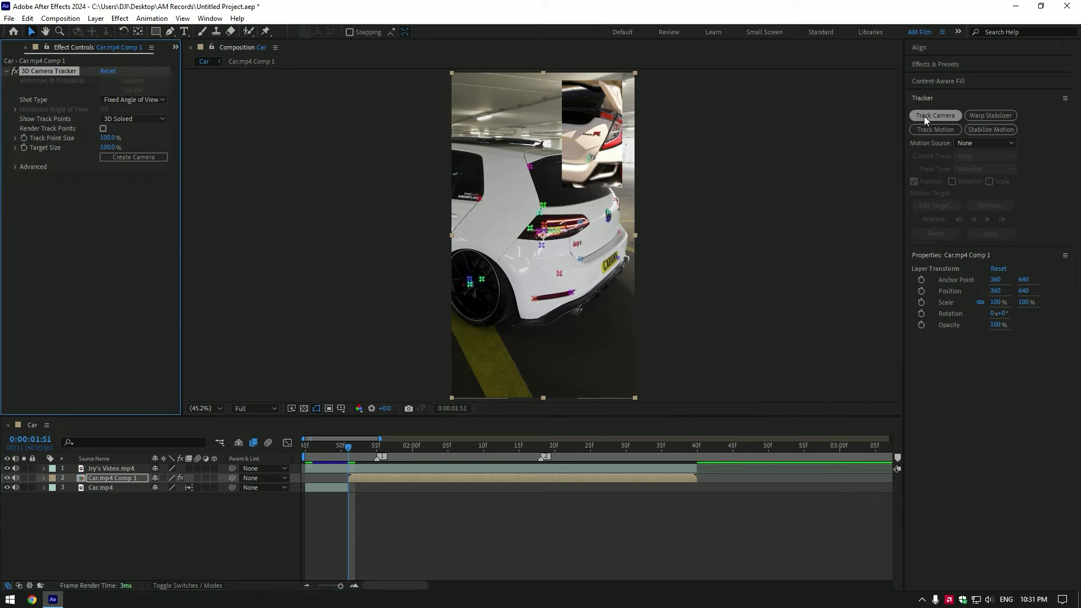
mouse_move(565, 210)
left_mouse_down()
mouse_move(545, 252)
mouse_move(560, 209)
left_mouse_up()
right_click(548, 213)
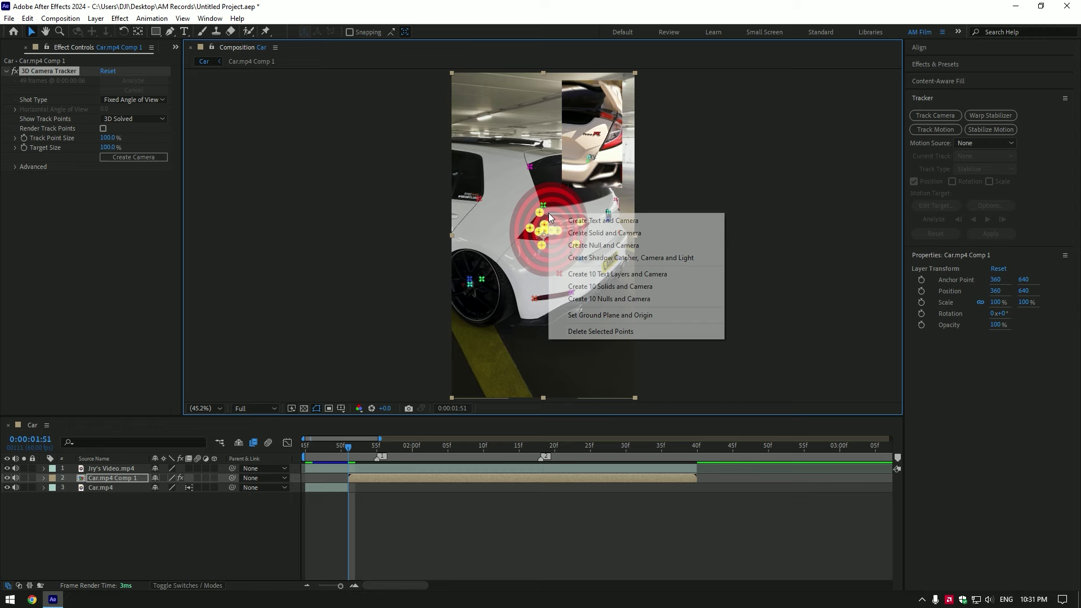
left_click(613, 246)
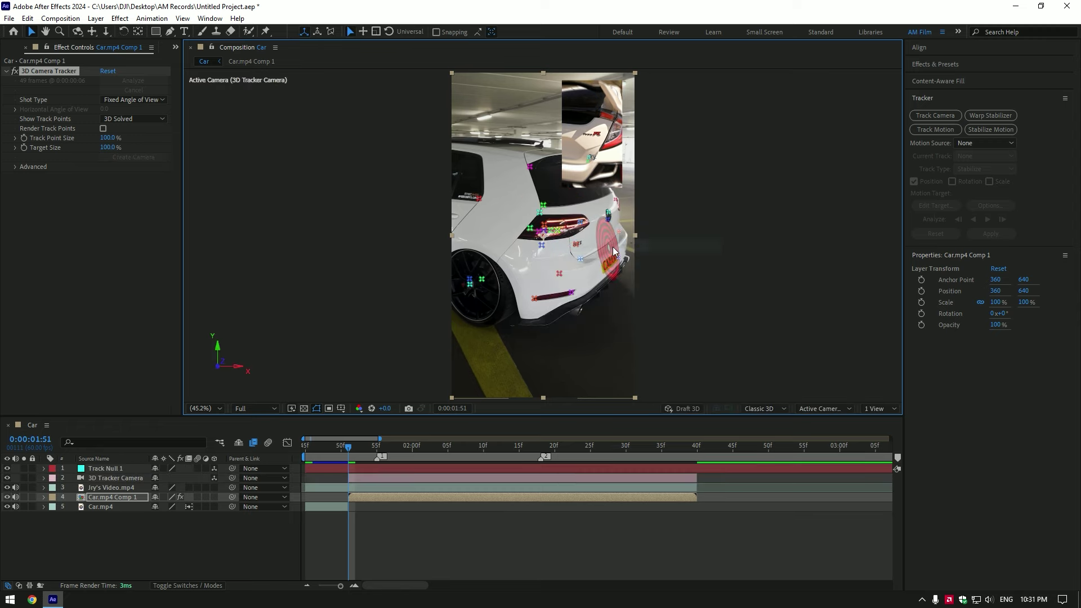
- Duplicate Car.mp4 Comp 1 and remove the 3D Camera Tracker effect from the upper copy
key("ctrl+d")
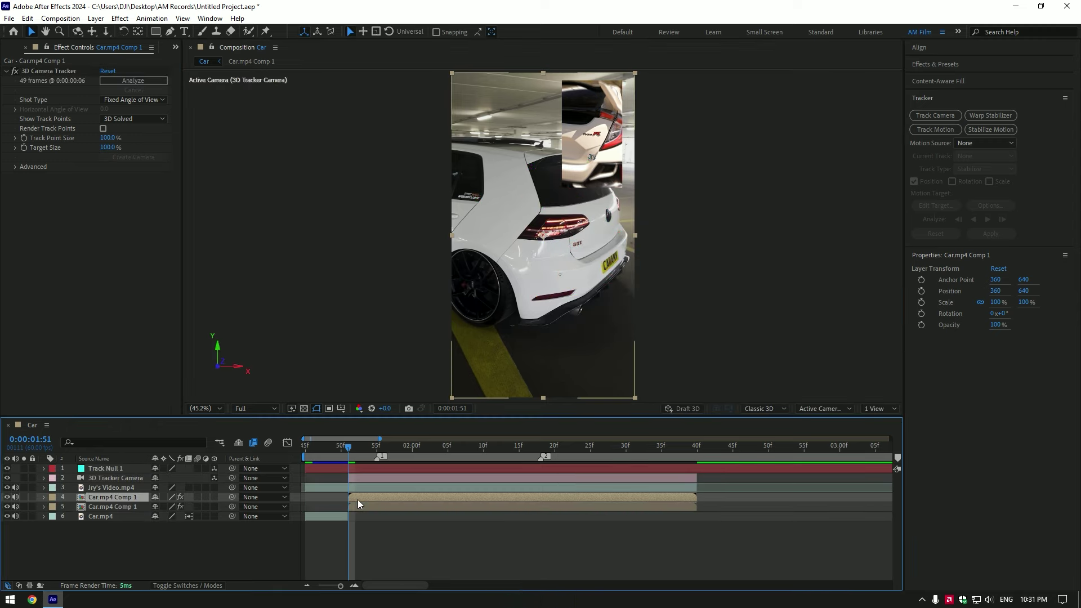
left_click(48, 72)
key("Delete")
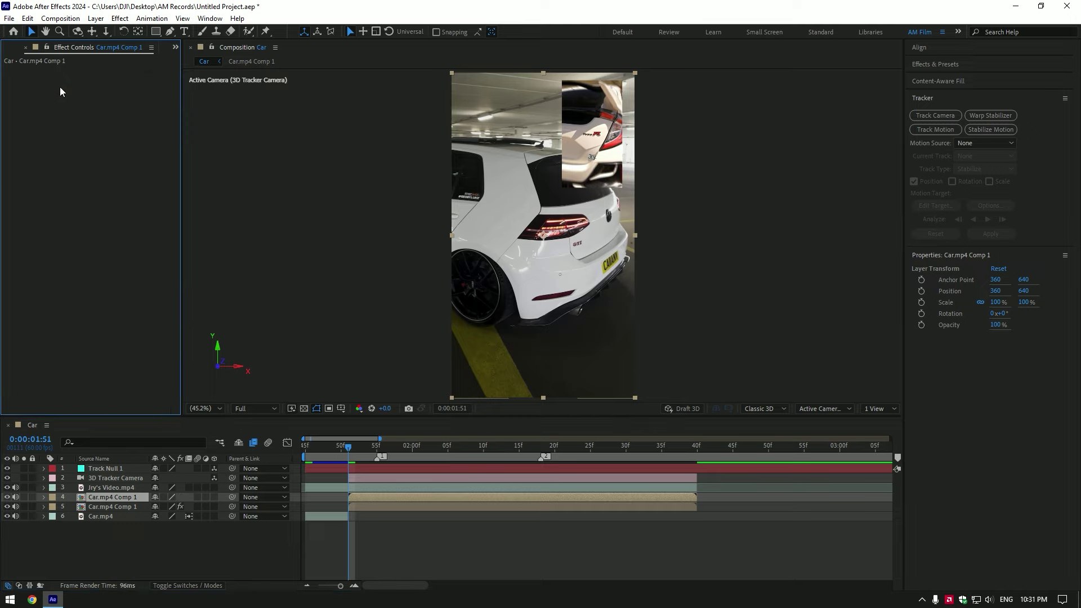
- Paint Roto Brush strokes over the car, its wheel and the adjoining floor on the upper Car.mp4 Comp 1 at its first frame
left_click(170, 32)
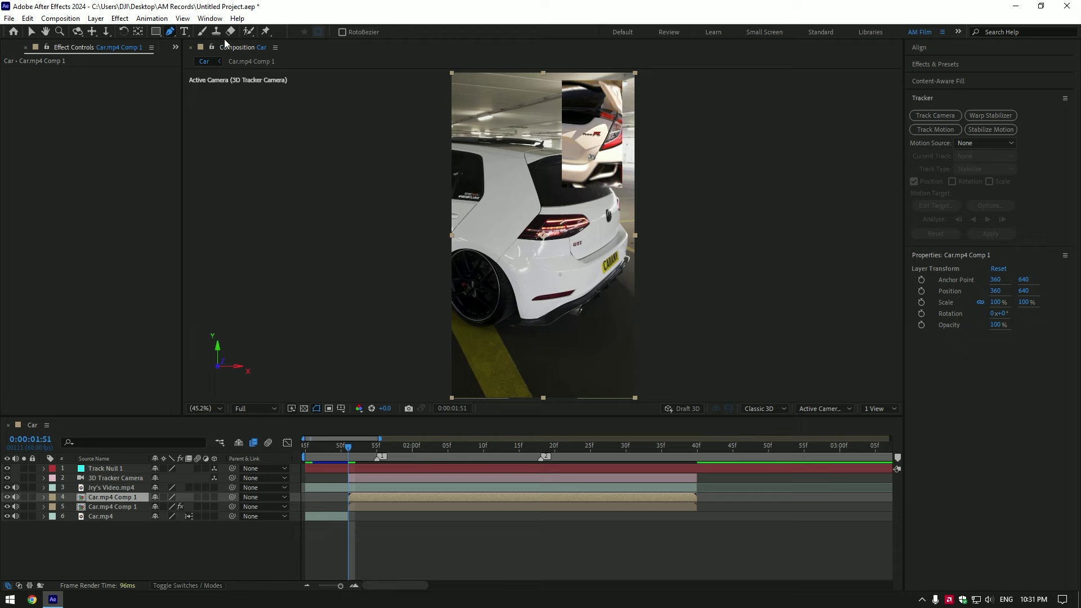
double_click(374, 496)
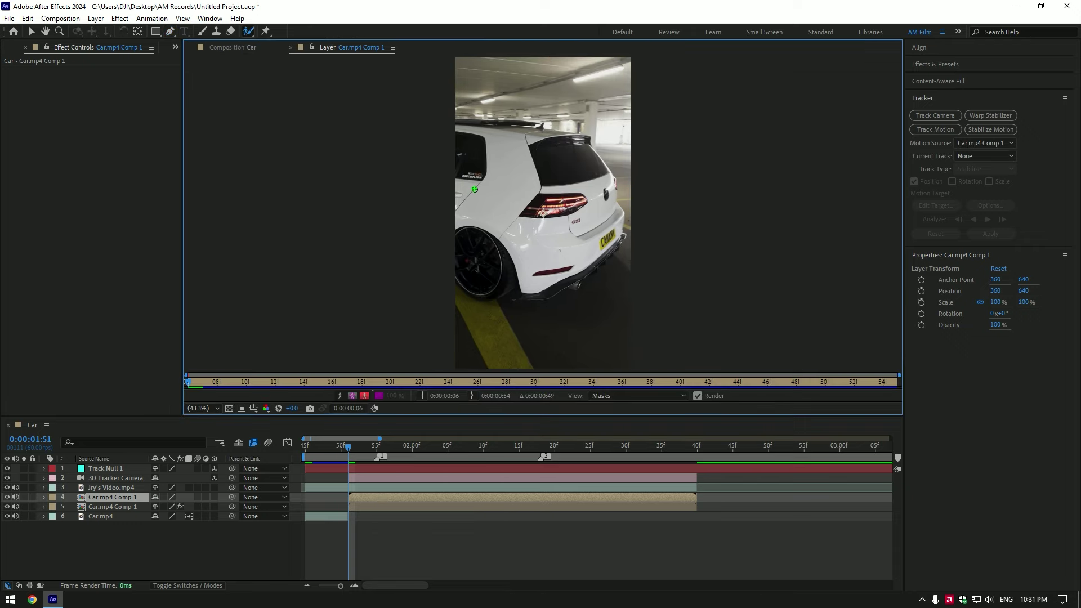
left_click_drag(454, 140, 548, 156)
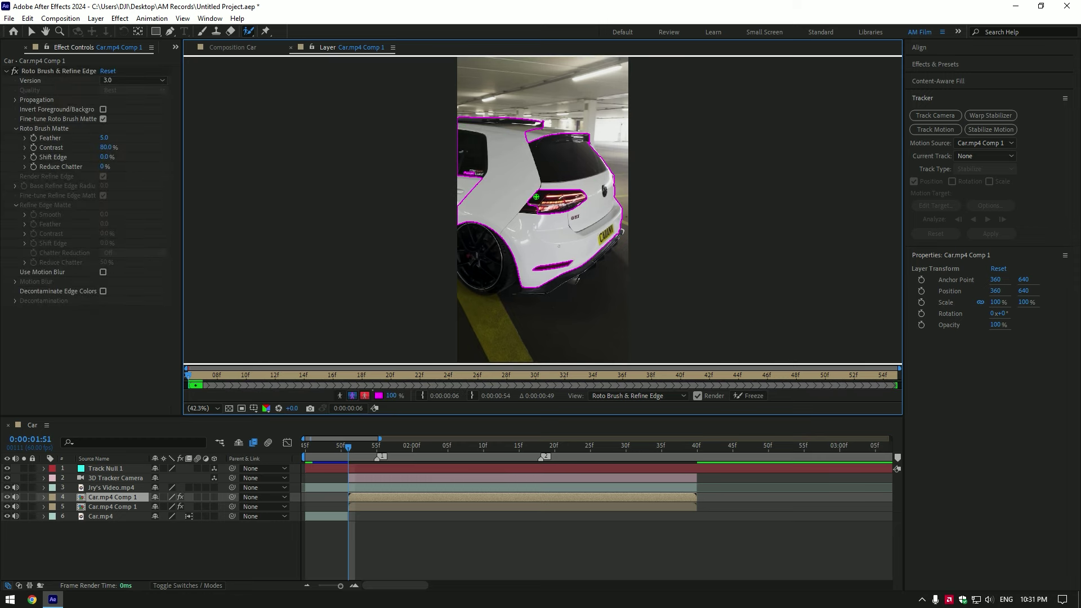
mouse_move(462, 208)
left_mouse_down()
mouse_move(464, 301)
mouse_move(544, 362)
left_mouse_up()
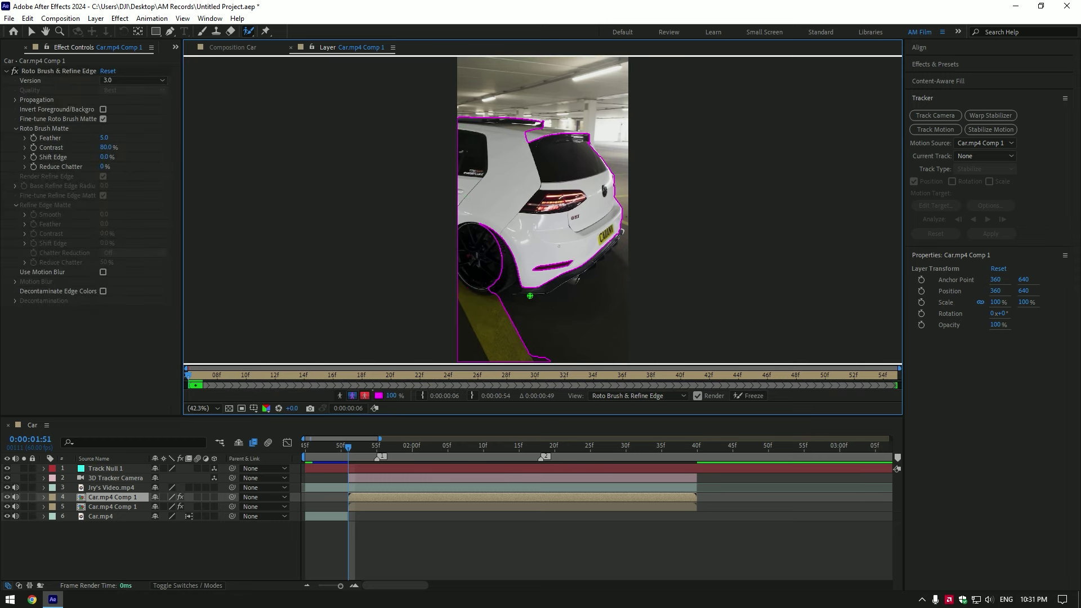
left_click_drag(508, 257, 707, 311)
scroll(528, 115, "up", 1)
scroll(566, 78, "up", 4)
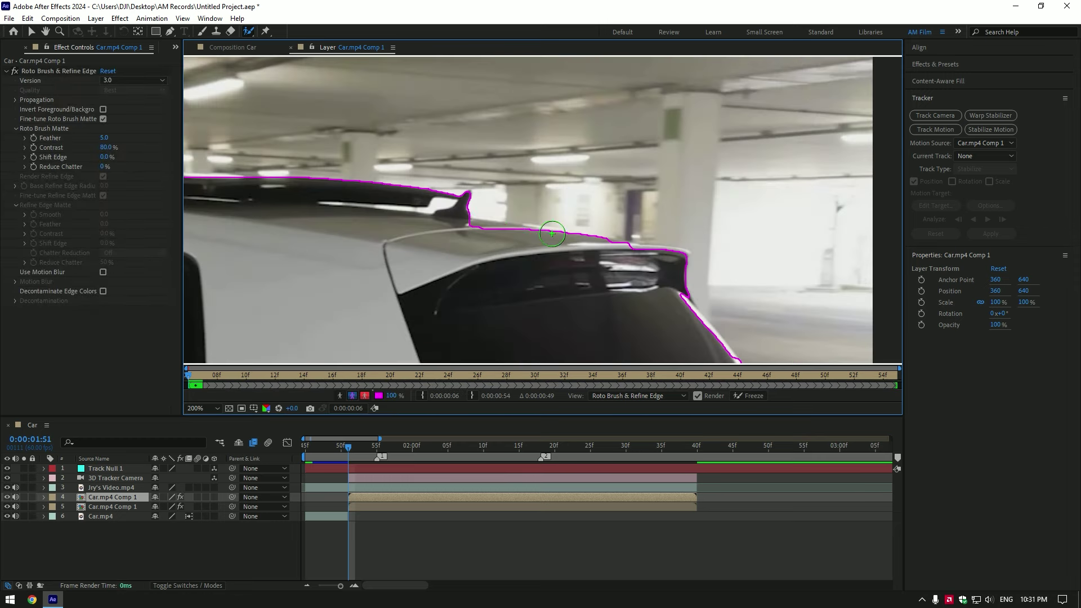
scroll(683, 262, "down", 4)
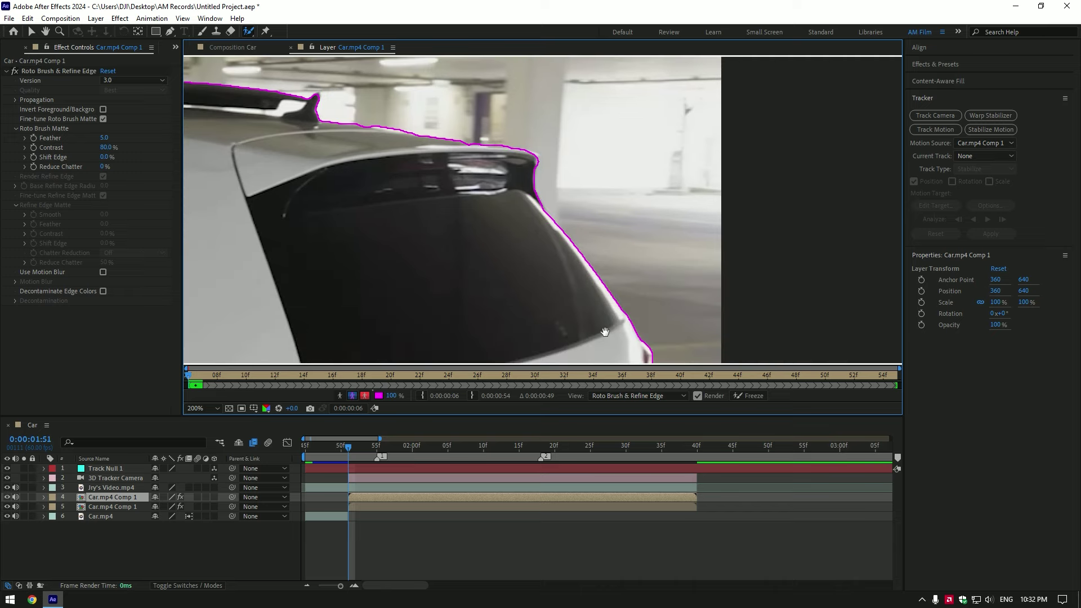
- Propagate the Roto Brush selection through the clip and correct its edge along the car roof at source frame 0:00:00:53
key("h")
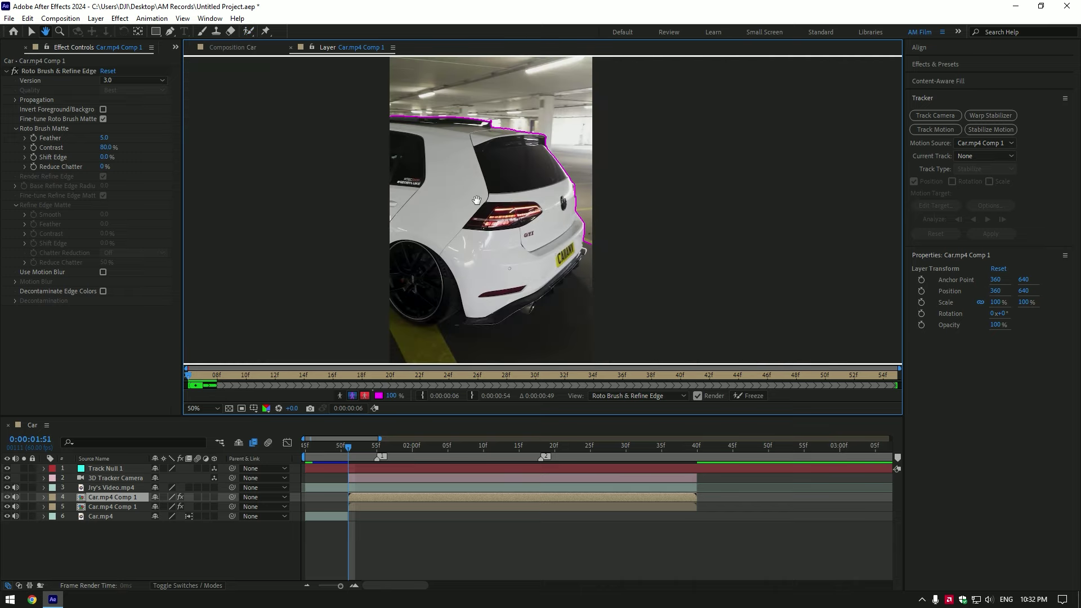
key("space")
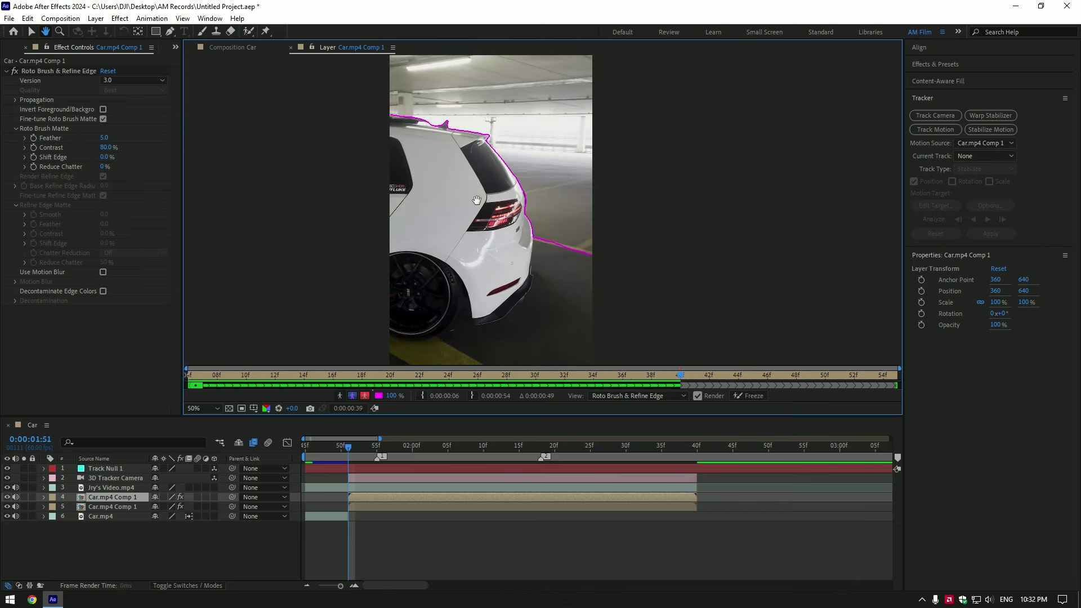
scroll(396, 177, "up", 4)
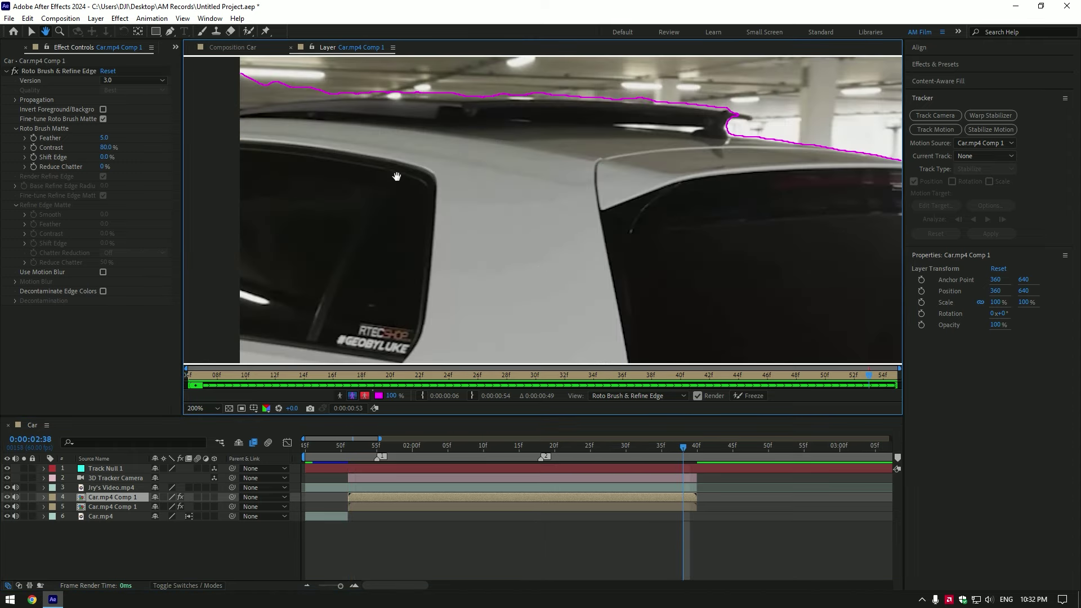
left_click_drag(396, 177, 553, 304)
left_click_drag(403, 234, 517, 217)
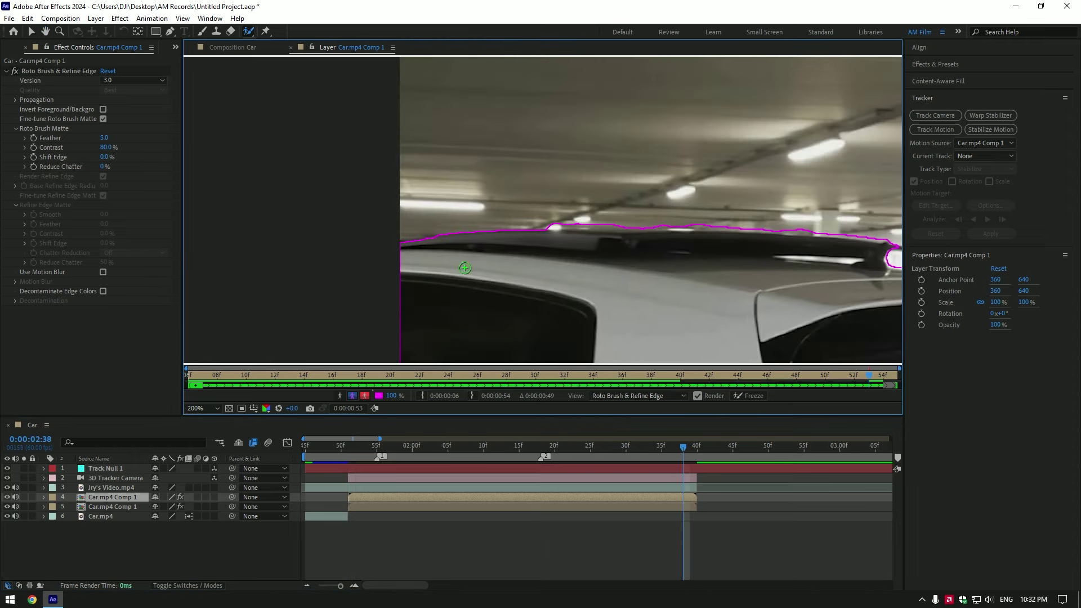
- Freeze the Roto Brush propagation and hide the lower Car.mp4 Comp 1 layer in the Car composition
left_click_drag(683, 446, 355, 444)
scroll(609, 334, "down", 2)
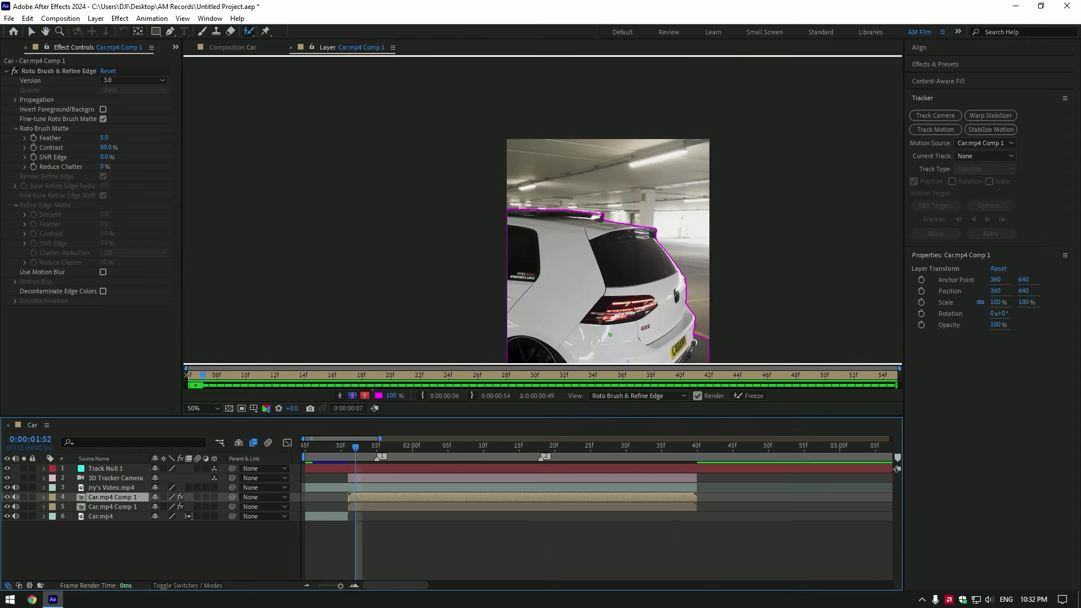
left_click(752, 394)
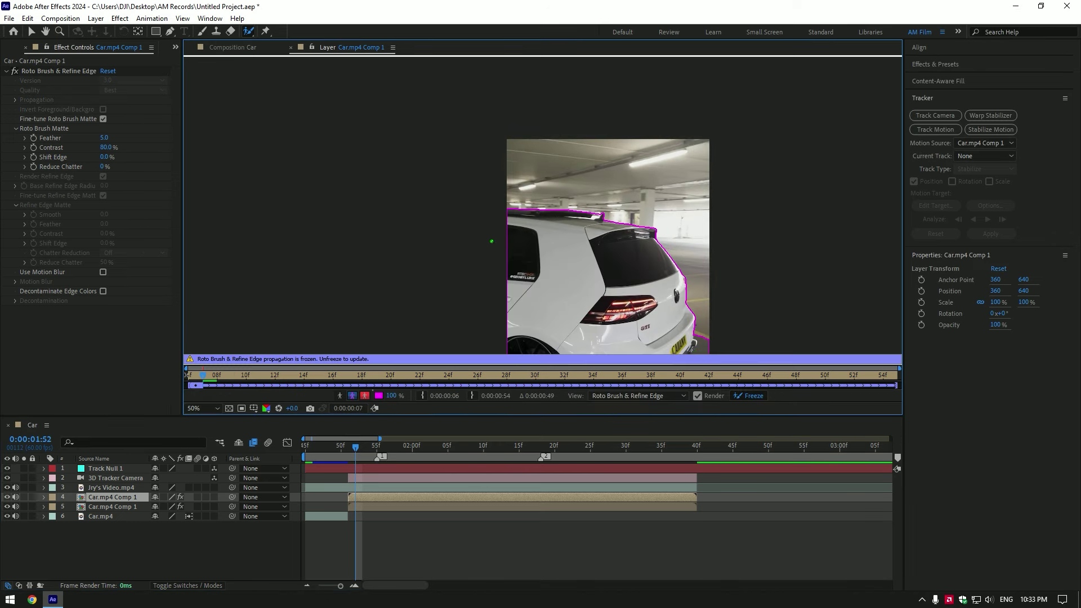
left_click(224, 48)
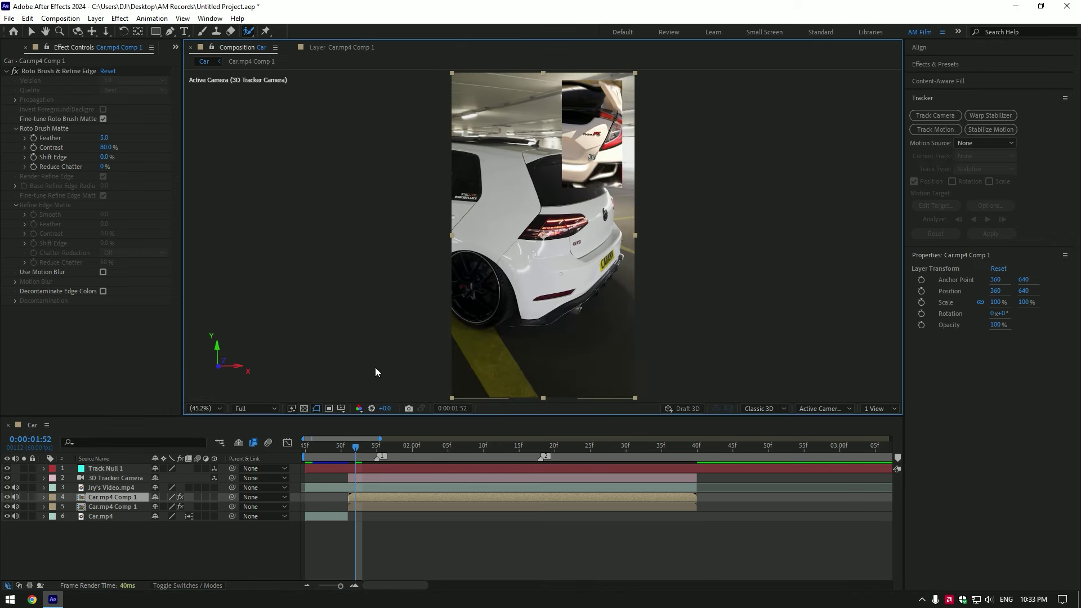
left_click(103, 508)
left_click(3, 507)
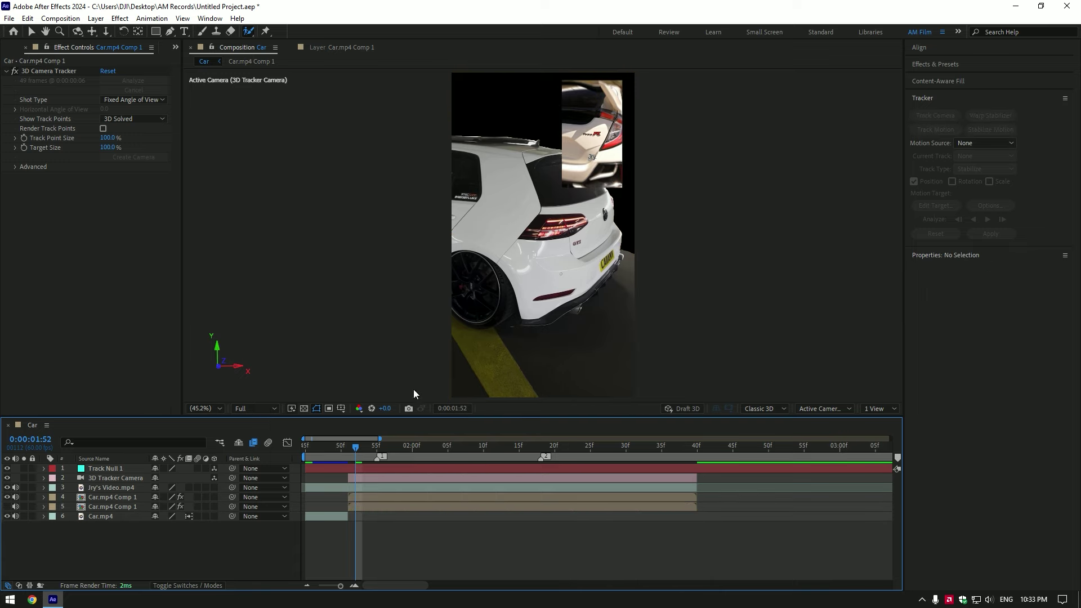
- Set the Roto Brush matte's Feather to 12.6 and Reduce Chatter to 100% on the upper Car.mp4 Comp 1
left_click_drag(423, 450, 476, 453)
left_click(485, 171)
scroll(485, 171, "up", 3)
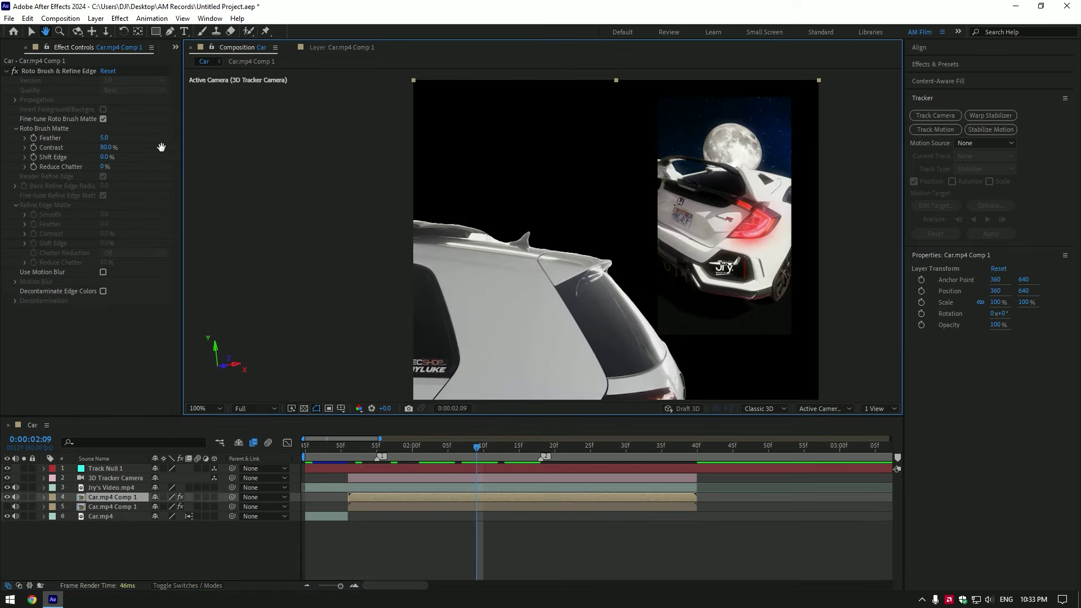
left_click_drag(102, 138, 192, 144)
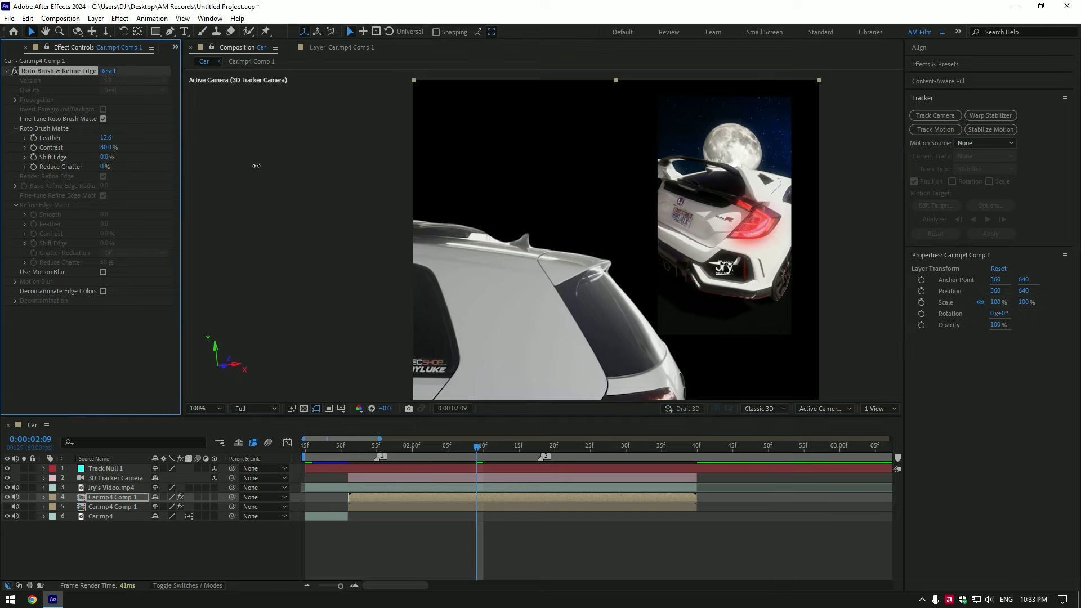
left_click_drag(256, 165, 423, 166)
left_click_drag(585, 297, 501, 241)
scroll(504, 245, "down", 1)
key("v")
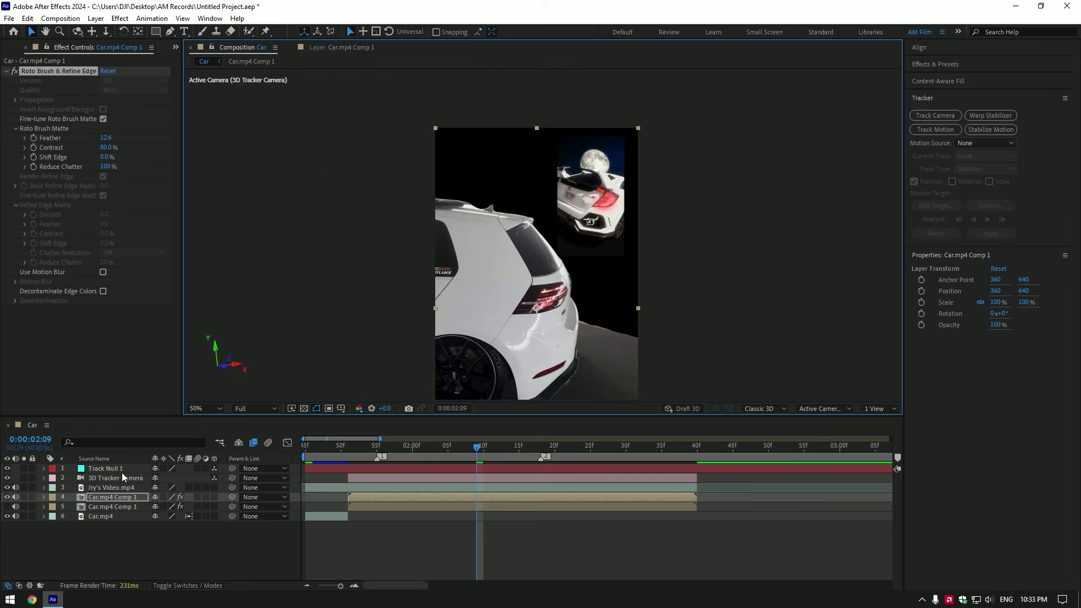
- Rename the upper Car.mp4 Comp 1 layer as Car only and the lower one as Background
right_click(103, 497)
left_click(128, 466)
type("Car")
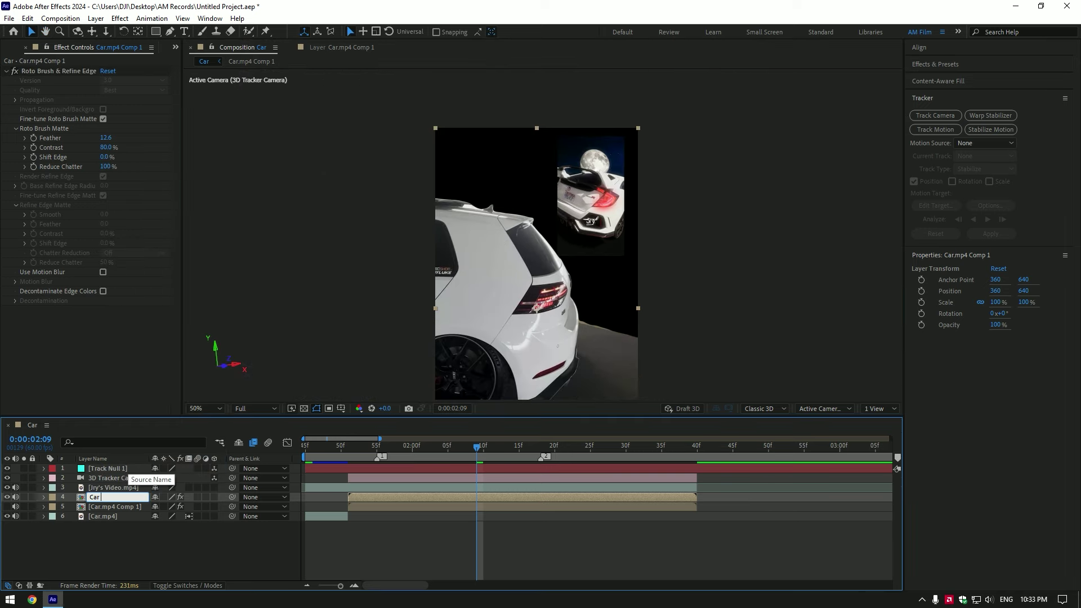
type(" only")
key("Return")
right_click(108, 507)
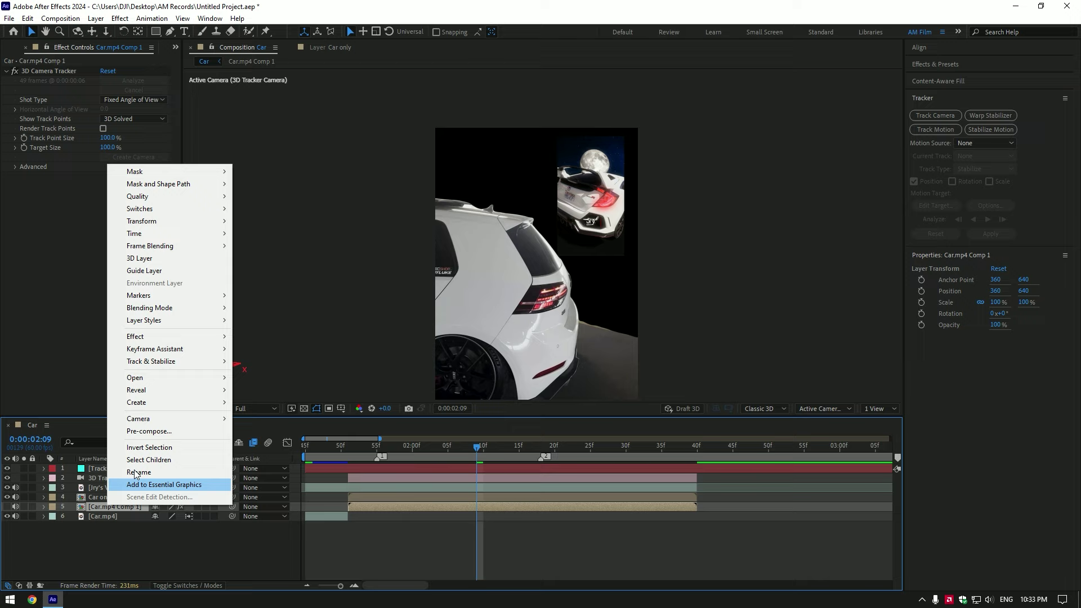
left_click(135, 471)
type("Background")
key("Return")
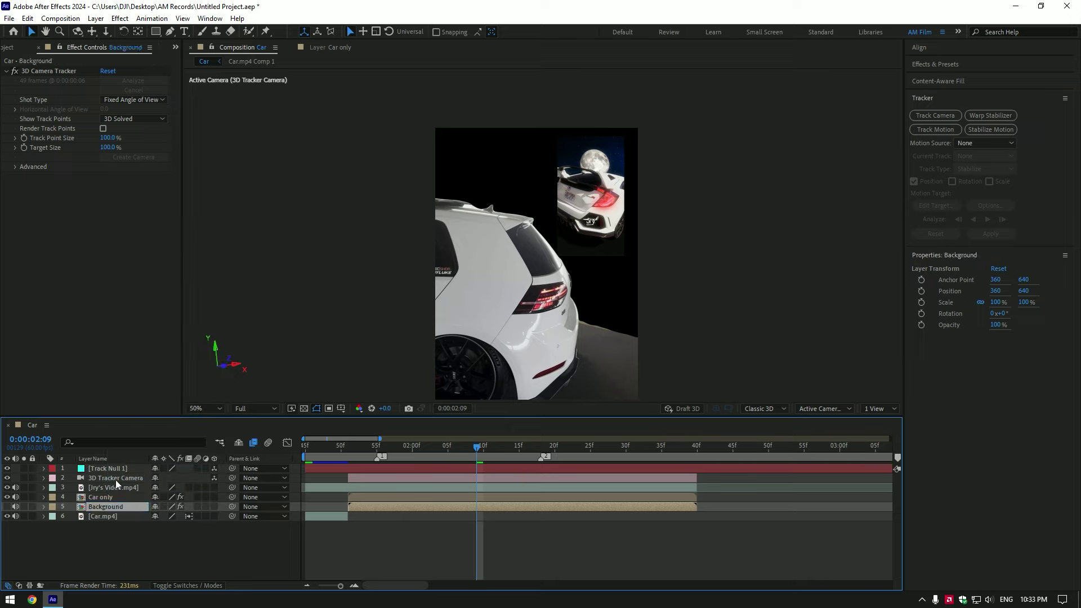
- Show the Background layer and keyframe its opacity from 100% at 0:00:01:51 to 0% at 0:00:01:55
left_click(6, 506)
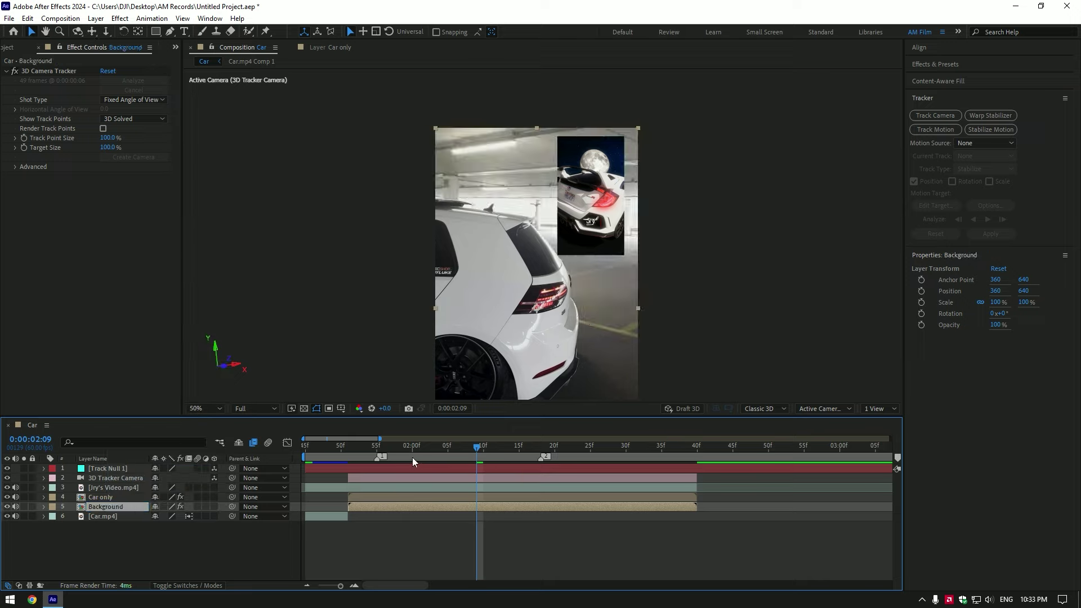
left_click_drag(355, 445, 348, 445)
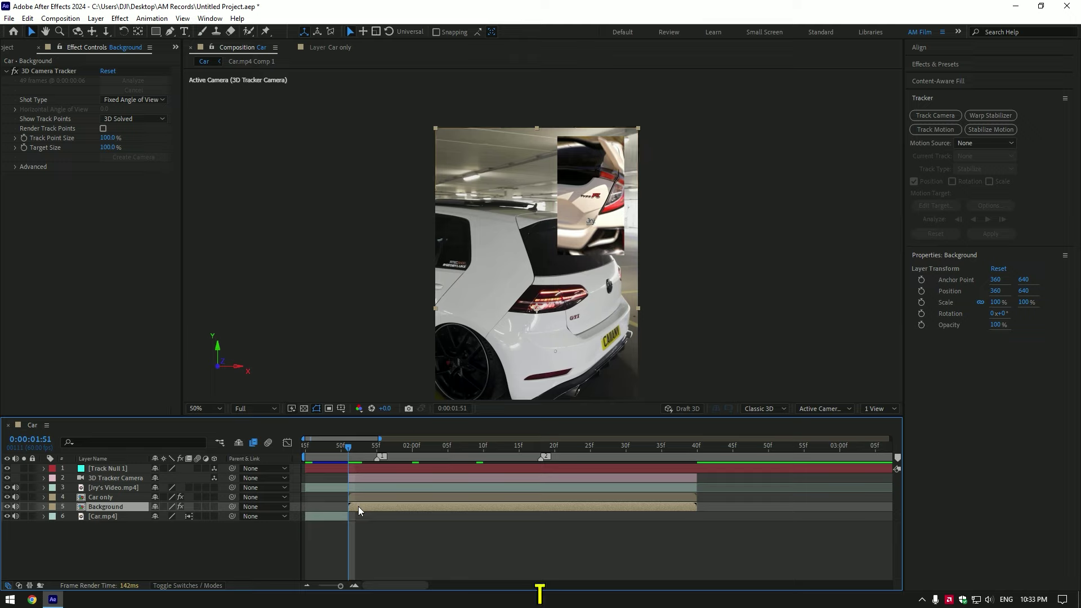
key("t")
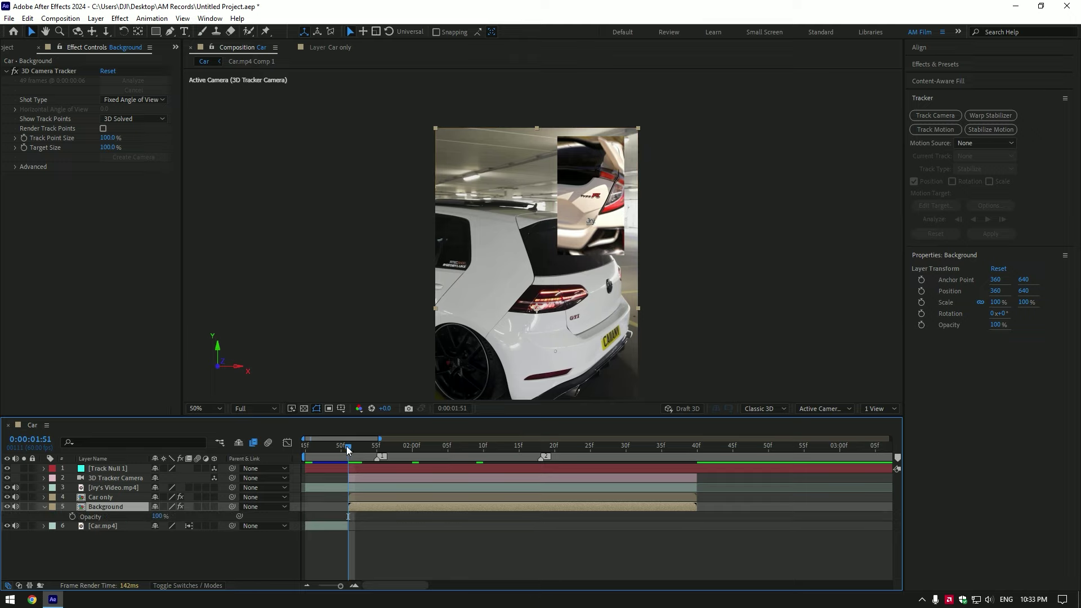
left_click_drag(347, 446, 348, 447)
left_click(72, 516)
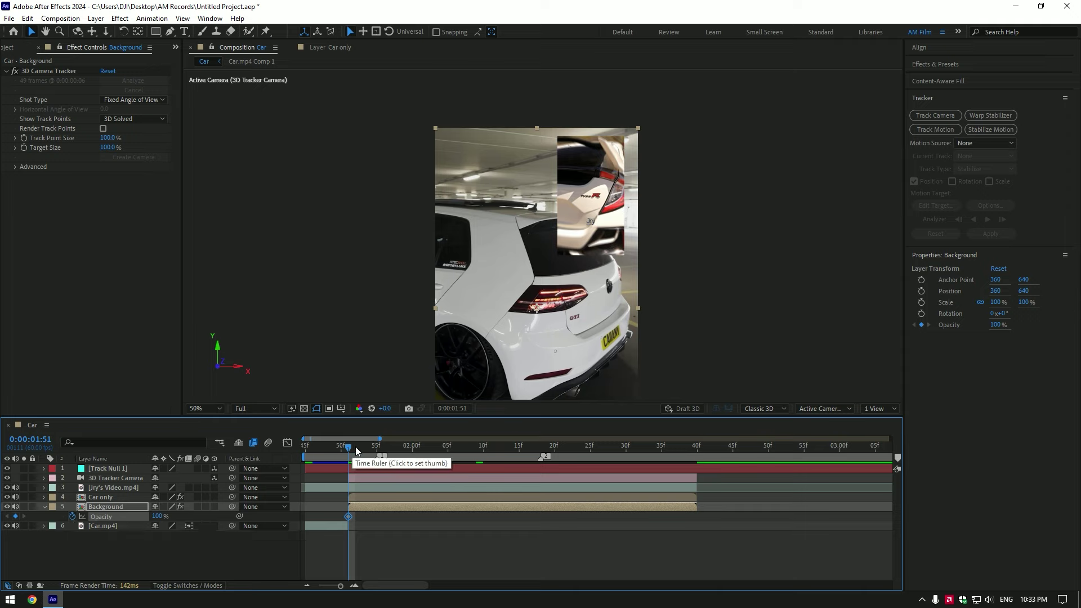
left_click_drag(355, 448, 377, 449)
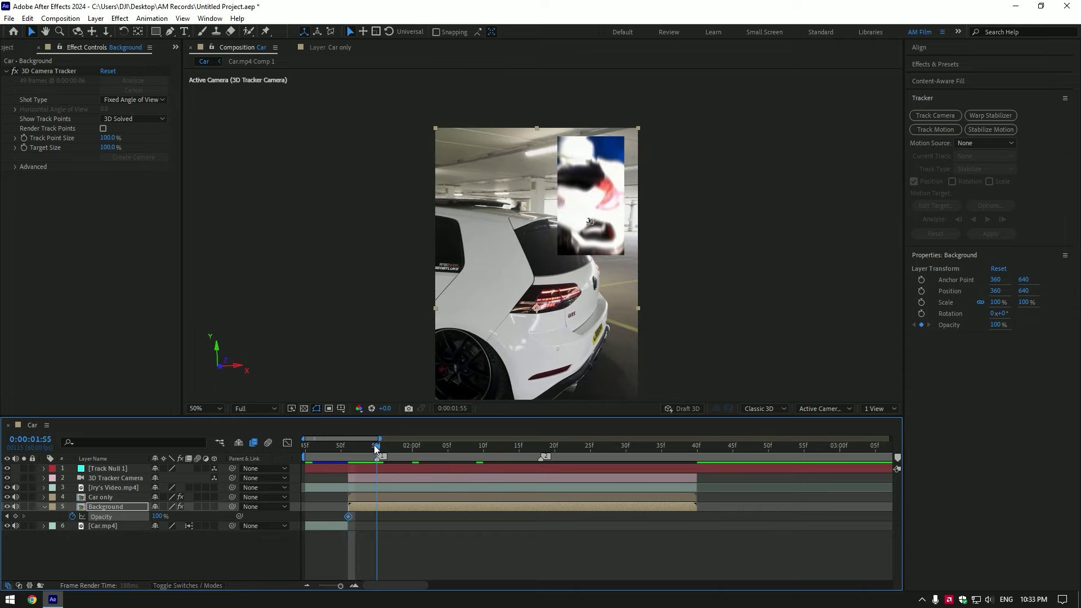
left_click_drag(151, 515, 78, 513)
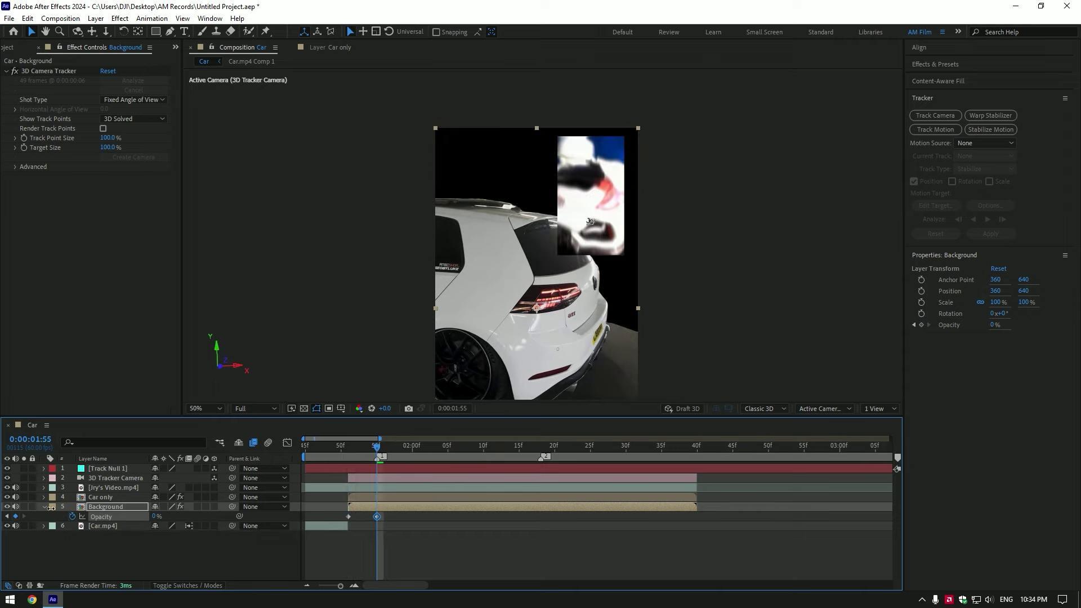
left_click(44, 508)
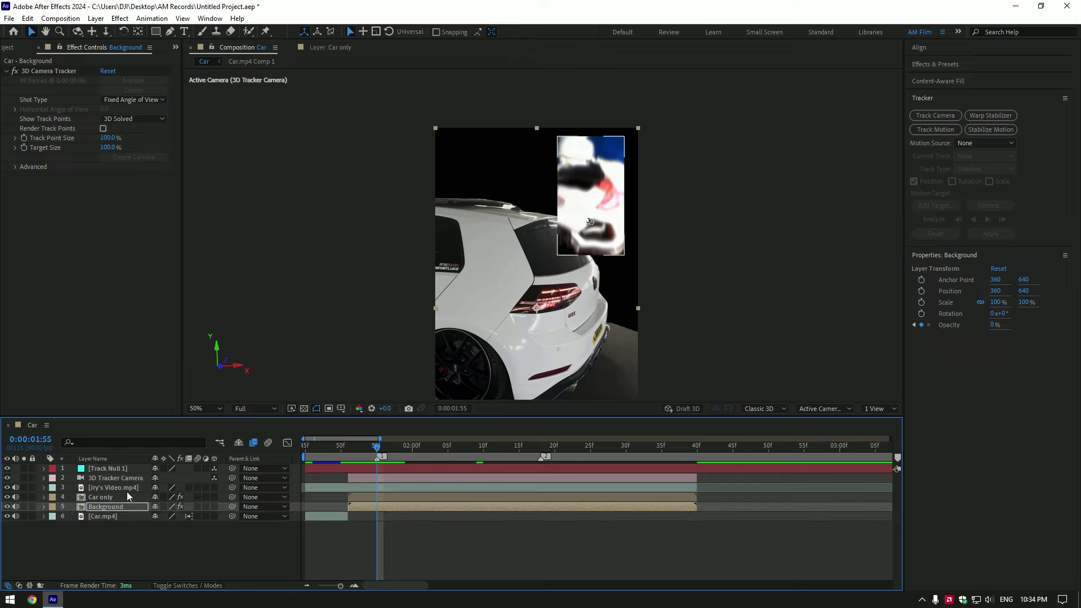
- Add Saturn.mp4 from the project to the Car composition directly below the Background layer
left_click(174, 49)
left_click(184, 61)
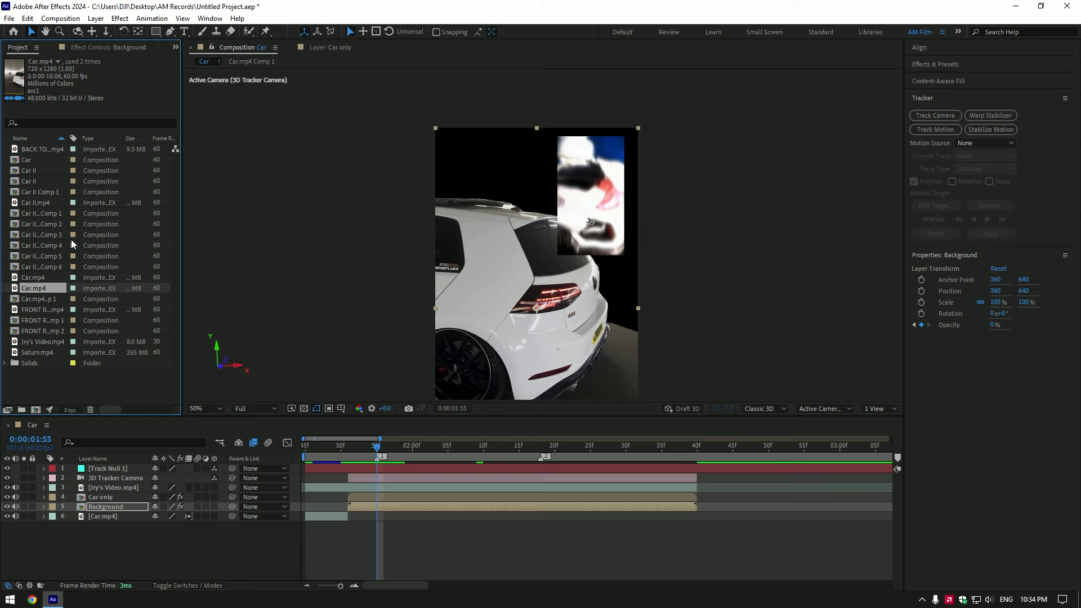
left_click_drag(43, 353, 95, 513)
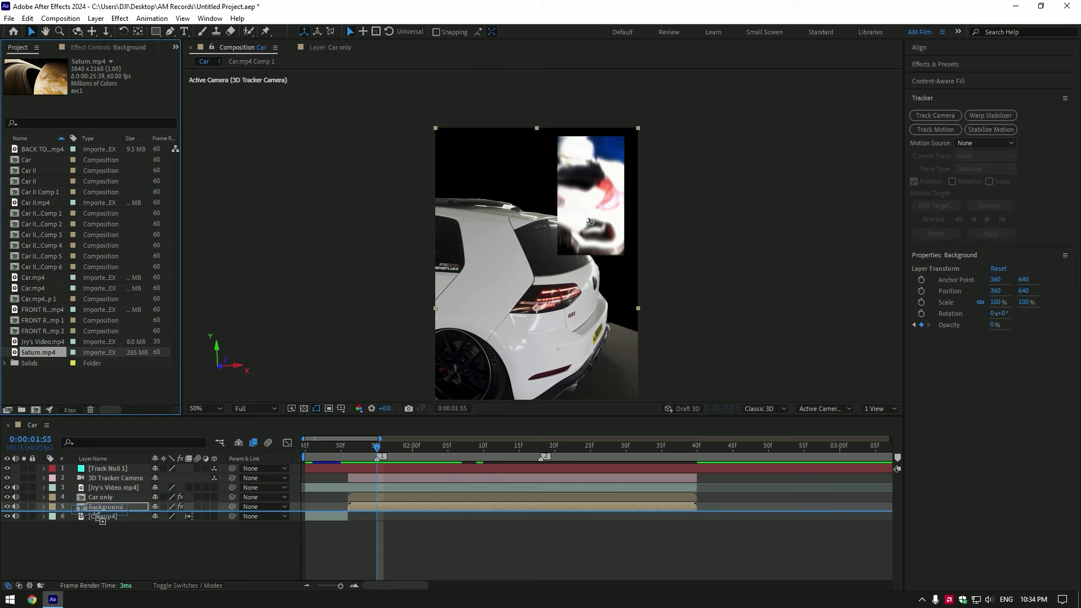
scroll(454, 275, "down", 2)
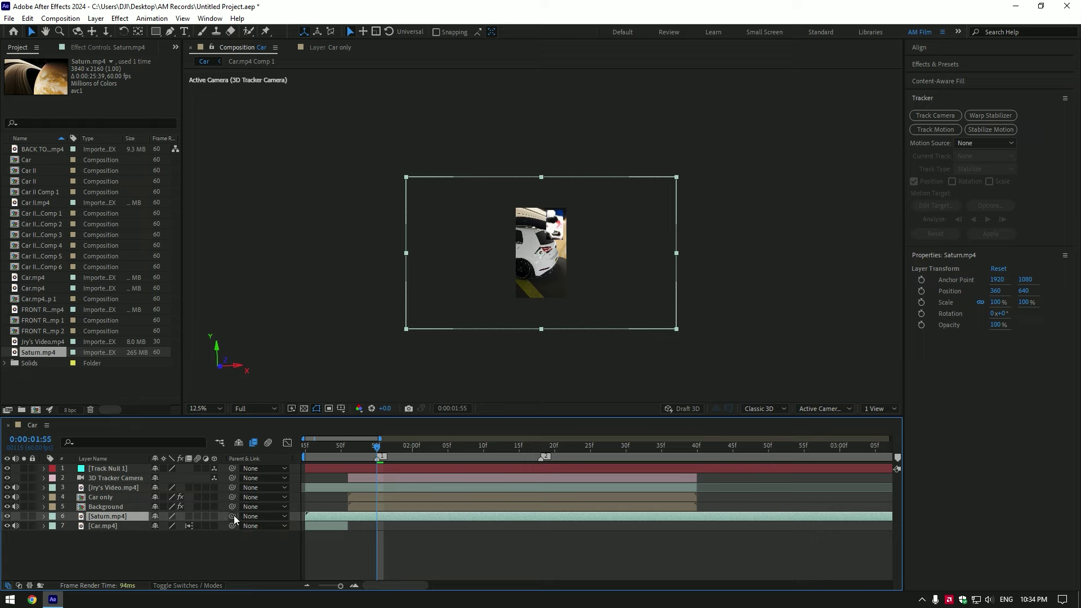
- Parent Saturn.mp4 to Track Null 1 as a 3D layer and scale it to 193%
left_click_drag(232, 516, 112, 468)
left_click(215, 516)
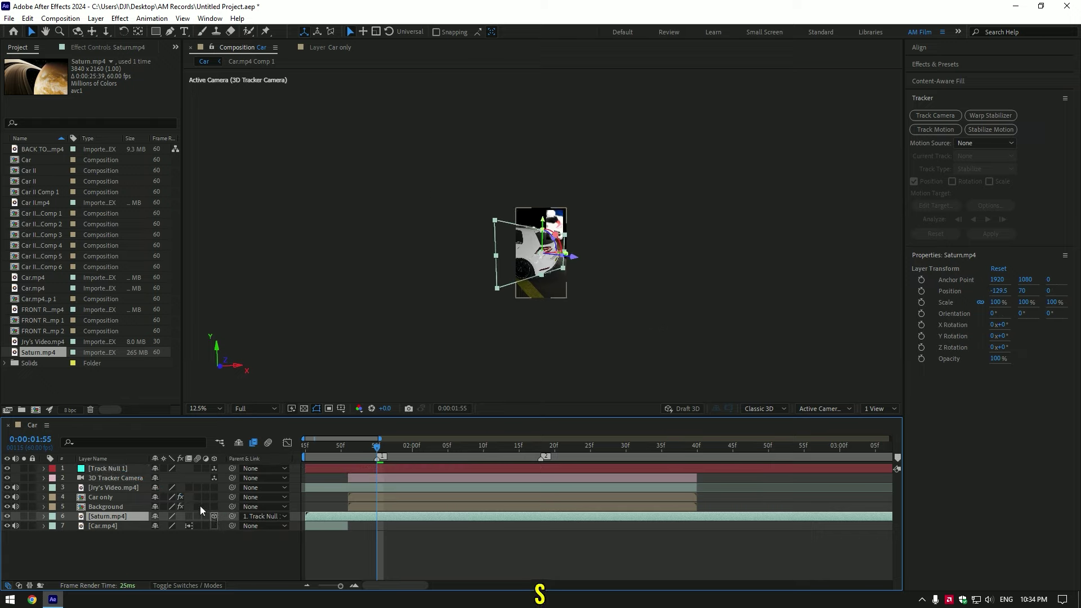
key("s")
left_click_drag(168, 526, 218, 524)
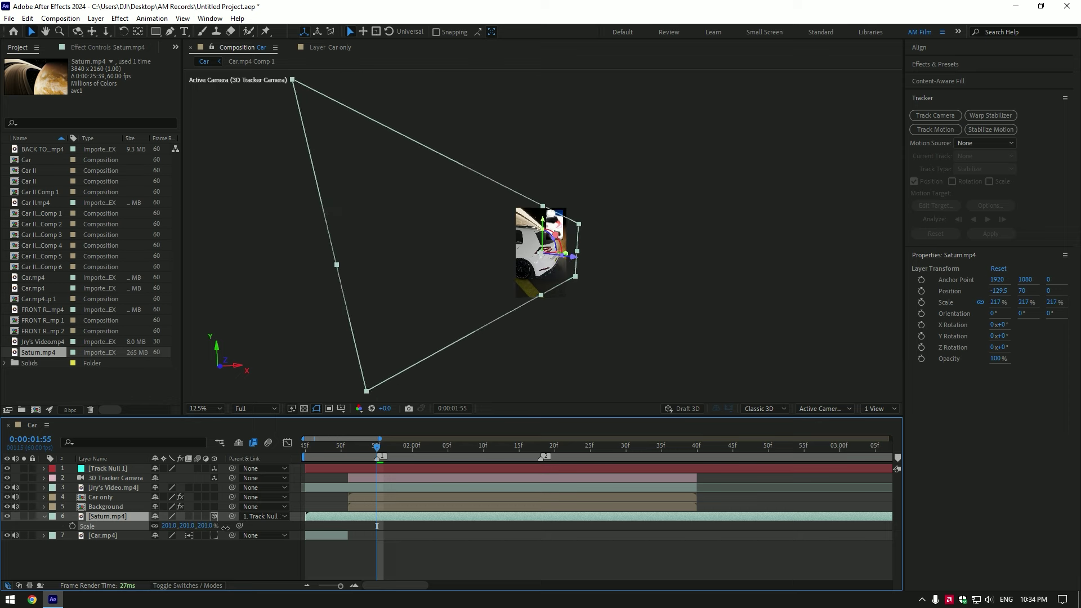
- Hide the reference video layer and move Saturn.mp4 behind the car to position -129.5, -1103.3, 187.9, checking it at 0:00:02:25
left_click_drag(534, 227, 534, 205)
scroll(534, 205, "up", 2)
left_click(16, 488)
left_click(7, 487)
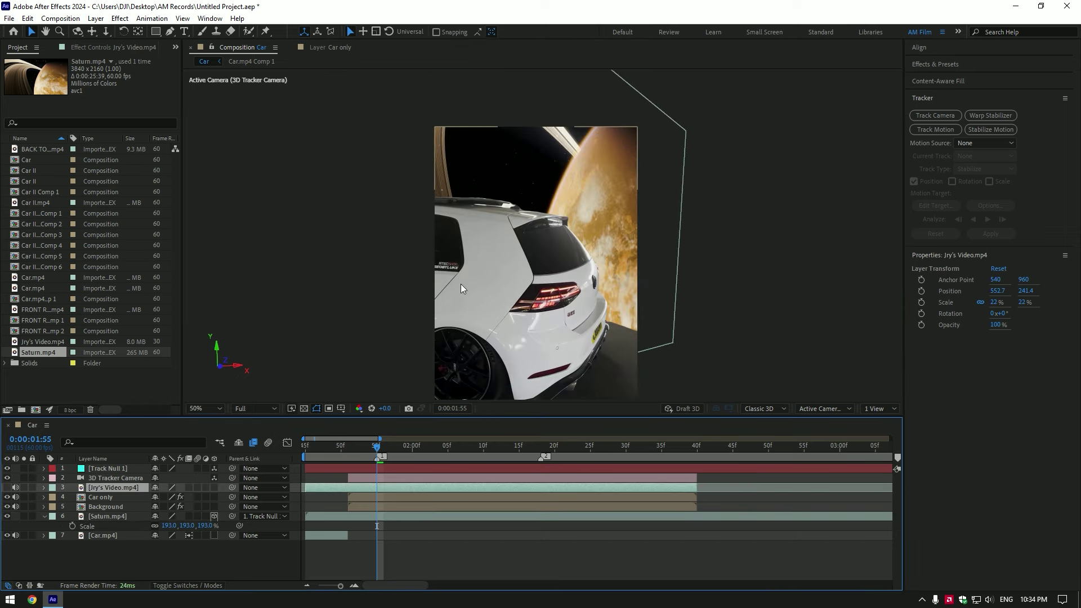
left_click(585, 231)
key("comma")
key("comma")
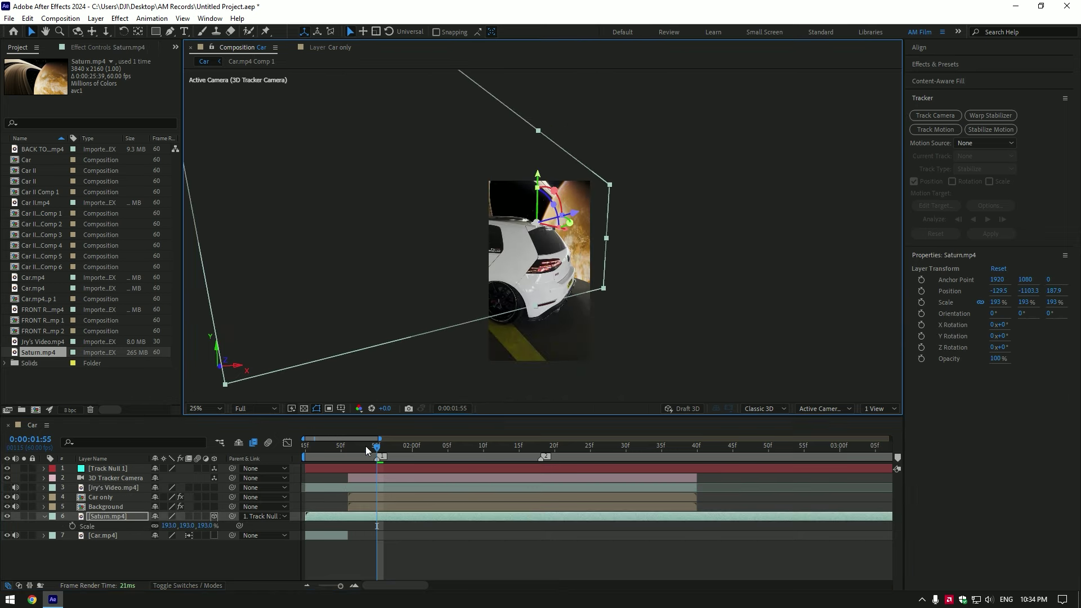
left_click_drag(376, 446, 590, 445)
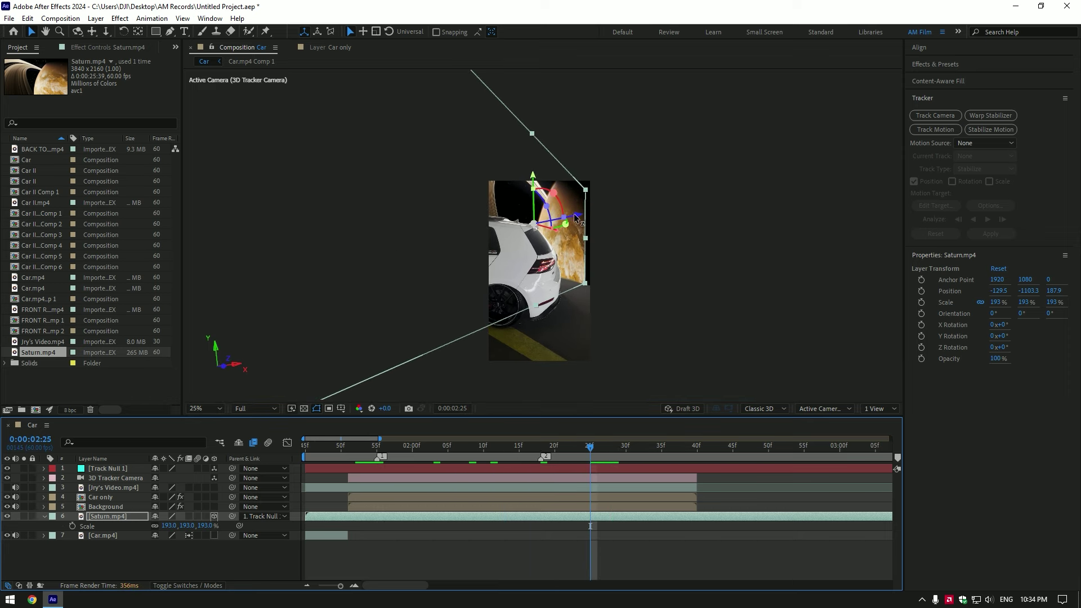
- Move Saturn.mp4 along its Z axis to -483.5 so it sits differently behind the car
left_click_drag(573, 210, 613, 217)
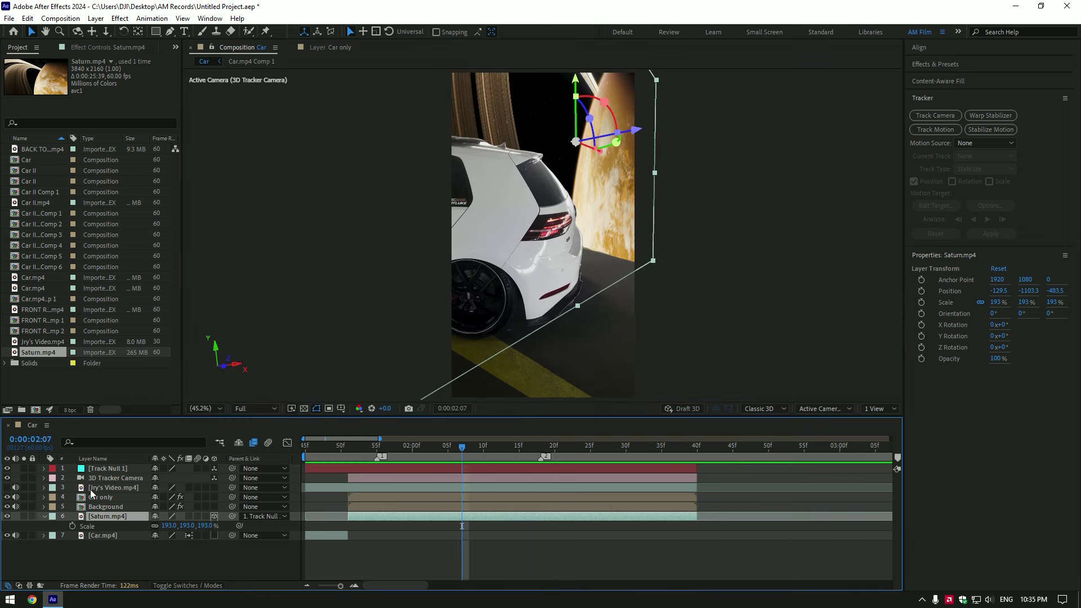
- Show the reference video layer again and move it to the top of the Car composition's layer stack
left_click(93, 488)
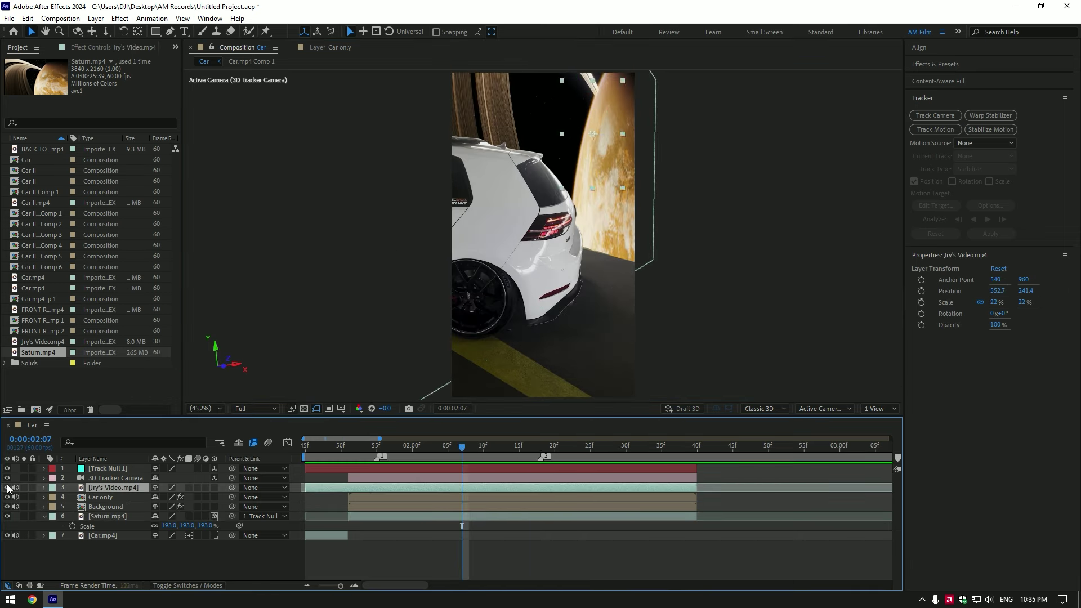
left_click(6, 487)
key("period")
left_click_drag(389, 447, 348, 410)
left_click(44, 516)
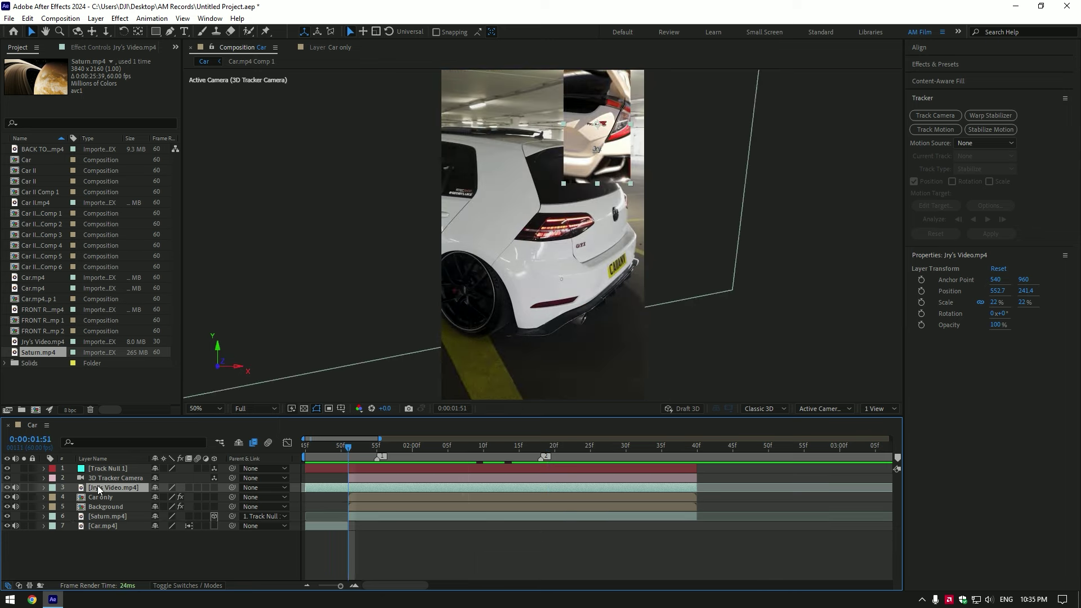
left_click_drag(98, 490, 26, 470)
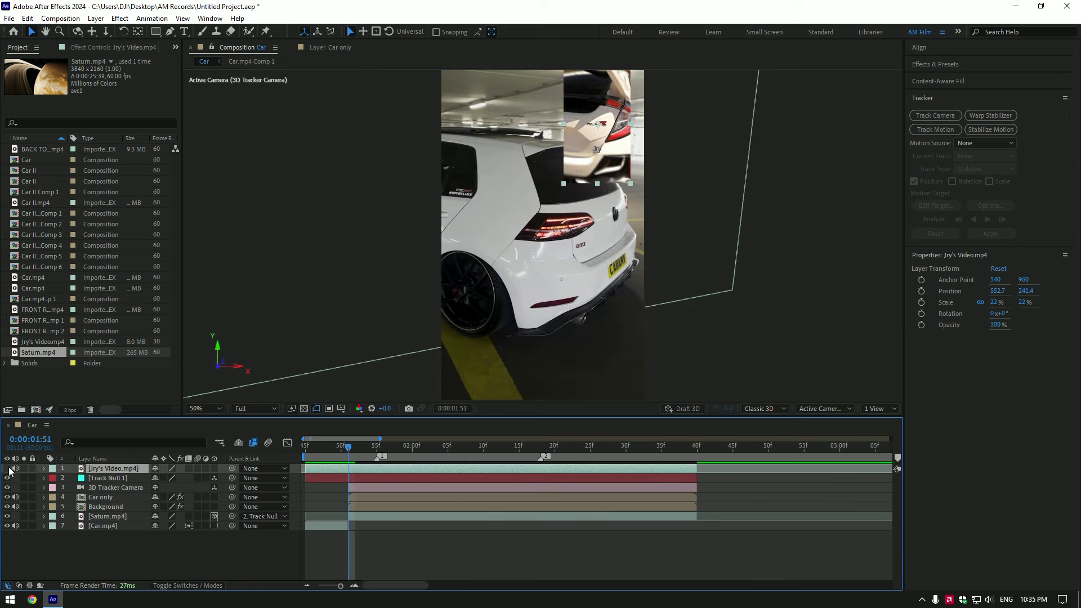
- Pre-compose the layers from Track Null 1 through Saturn.mp4, moving all attributes and adjusting the duration to their time span
left_click(363, 479)
left_click(359, 514, "shift")
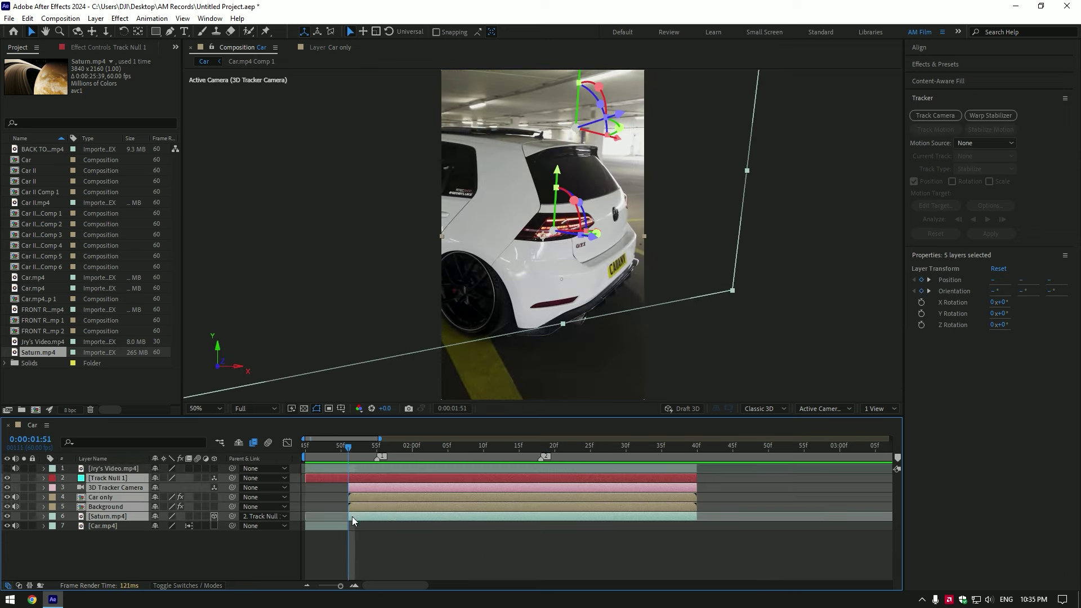
right_click(369, 513)
left_click(407, 440)
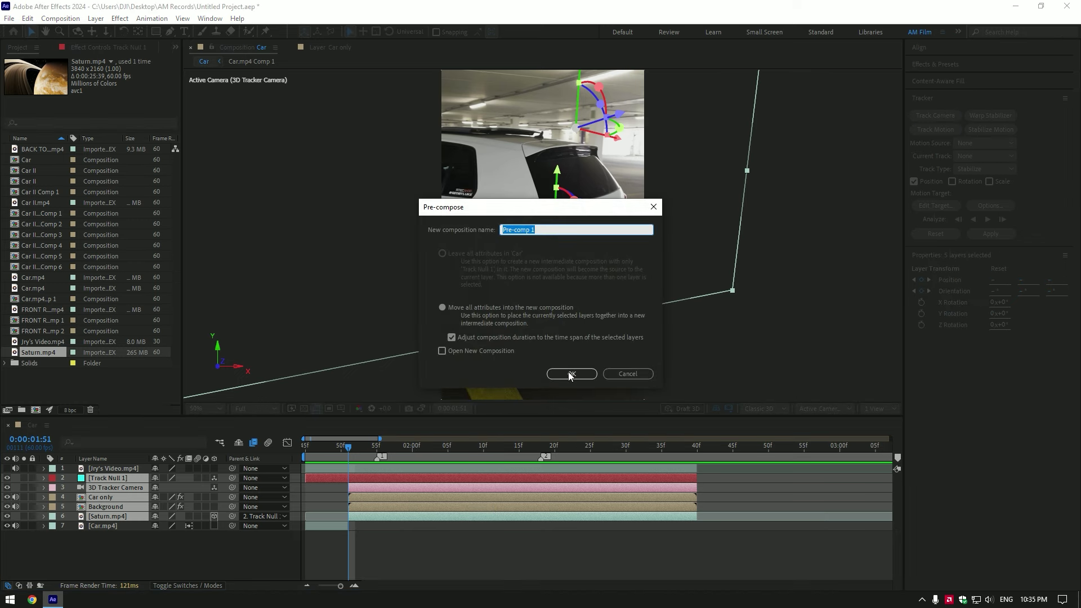
key("Return")
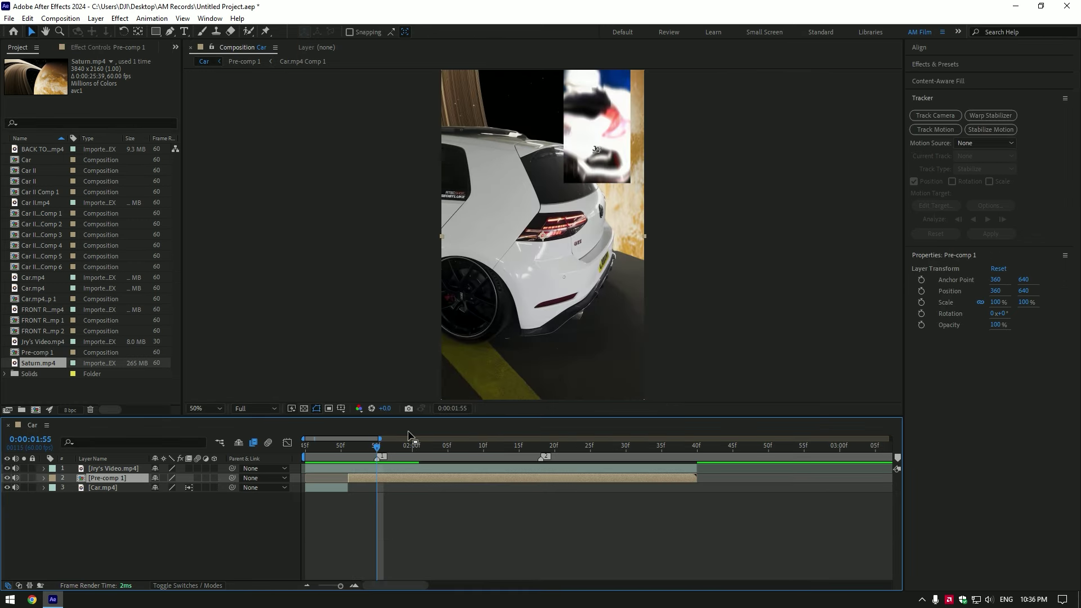
- Apply the Twitch effect to Pre-comp 1 with the playhead at 0:00:01:55
mouse_move(376, 447)
left_mouse_down()
mouse_move(350, 447)
mouse_move(397, 447)
left_mouse_up()
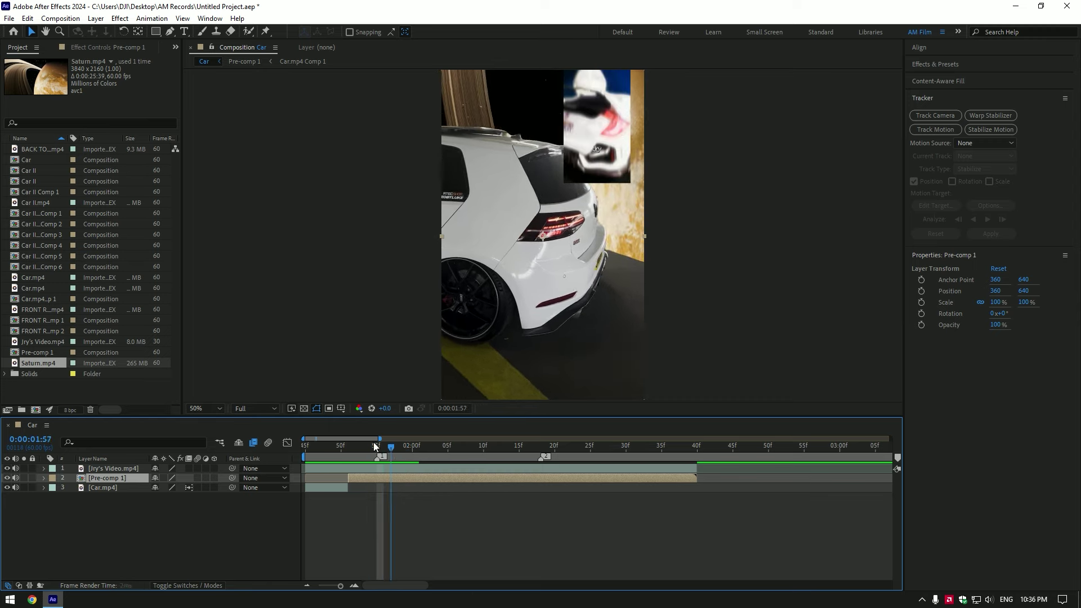
mouse_move(376, 446)
left_mouse_down()
mouse_move(430, 446)
mouse_move(376, 447)
left_mouse_up()
key("ctrl+space")
type("twi")
key("Return")
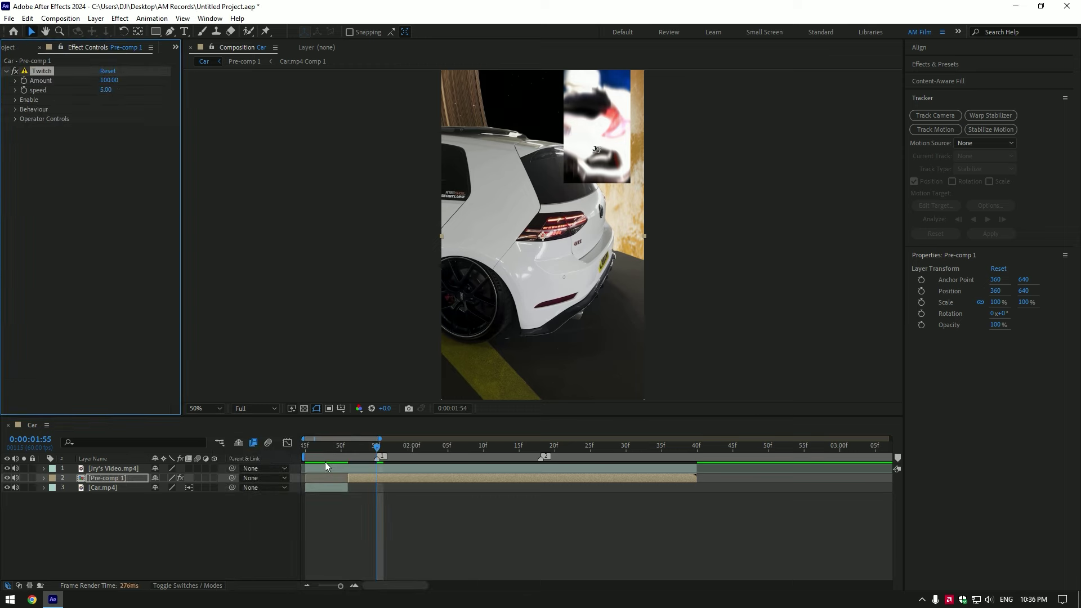
- Keyframe the Twitch Amount at 0 at 0:00:01:53, two frames before the marker
key("Page_Up")
key("Page_Up")
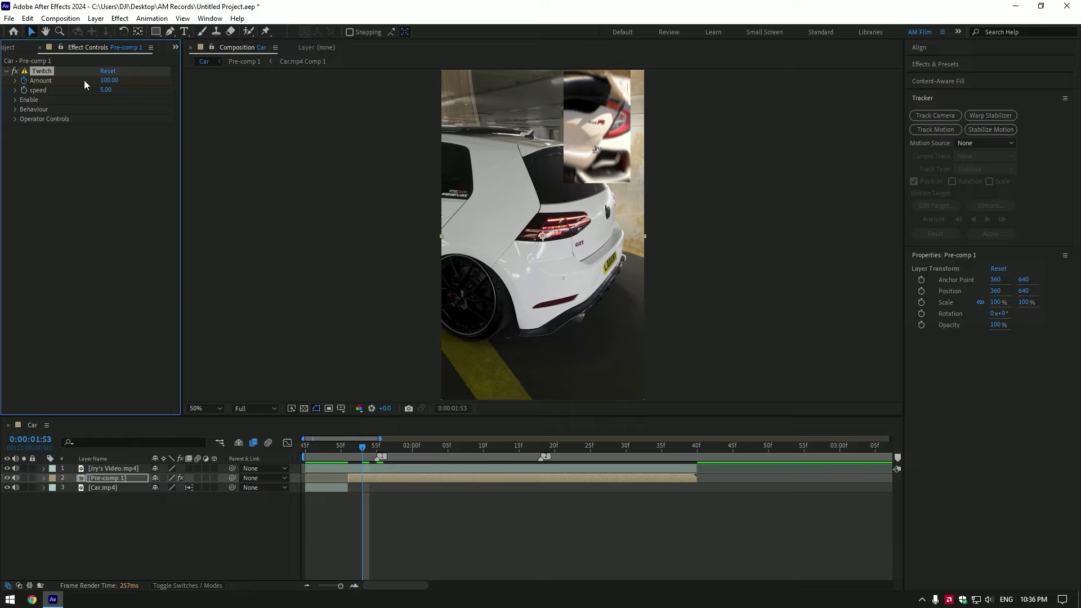
left_click(107, 80)
type("0")
key("Return")
- Set the Twitch speed to 30 and enable its Blur, Light and Slide options
left_click(105, 89)
type("30")
key("Return")
left_click(15, 99)
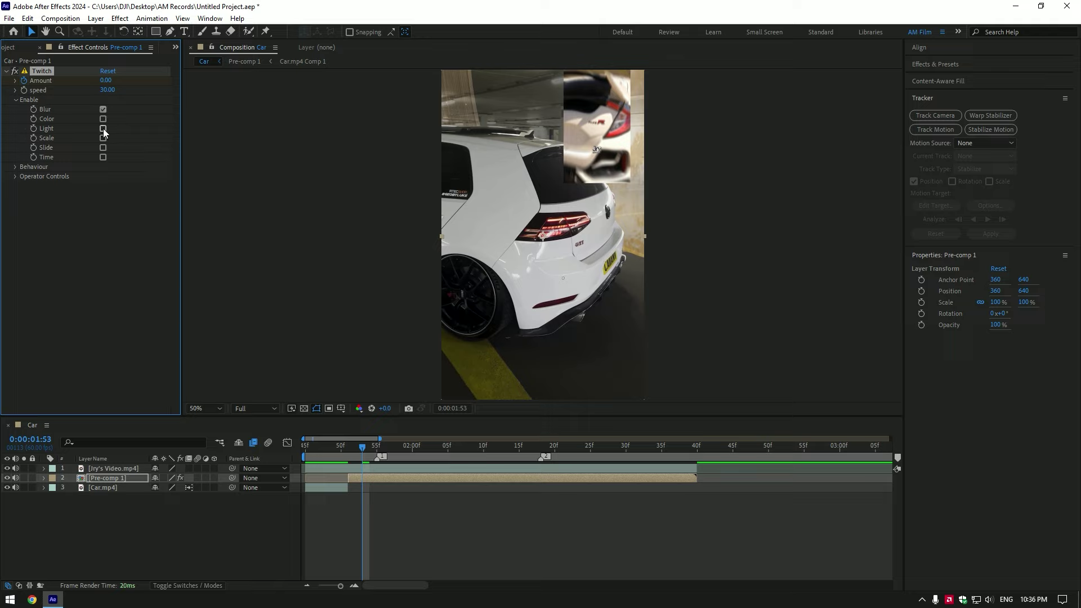
left_click(103, 129)
left_click(103, 148)
- Keyframe the Twitch Amount at 15 at 0:00:01:55
left_click_drag(363, 447, 378, 445)
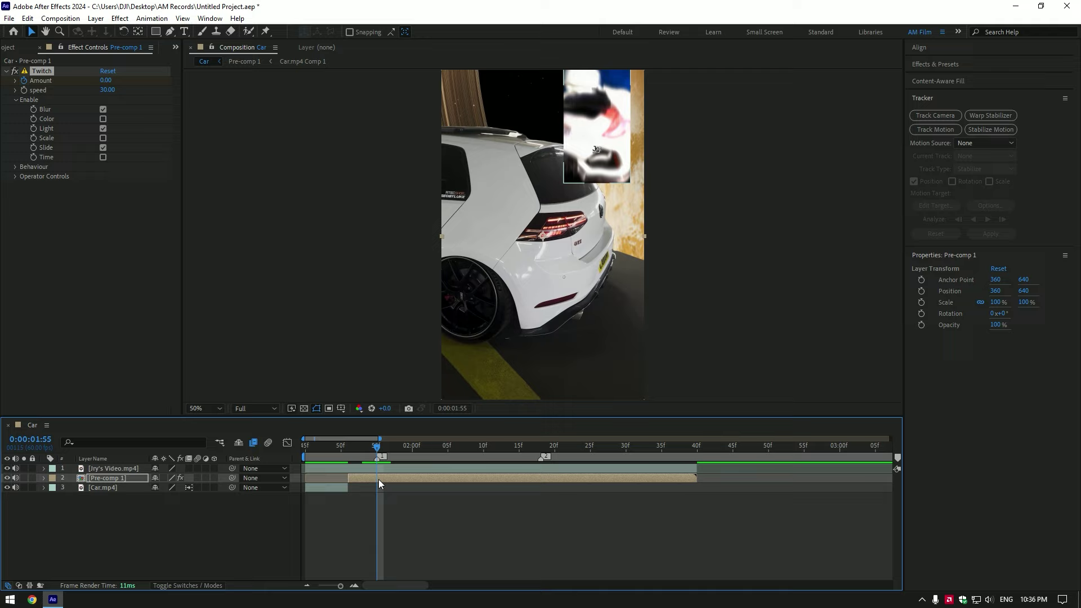
left_click(106, 80)
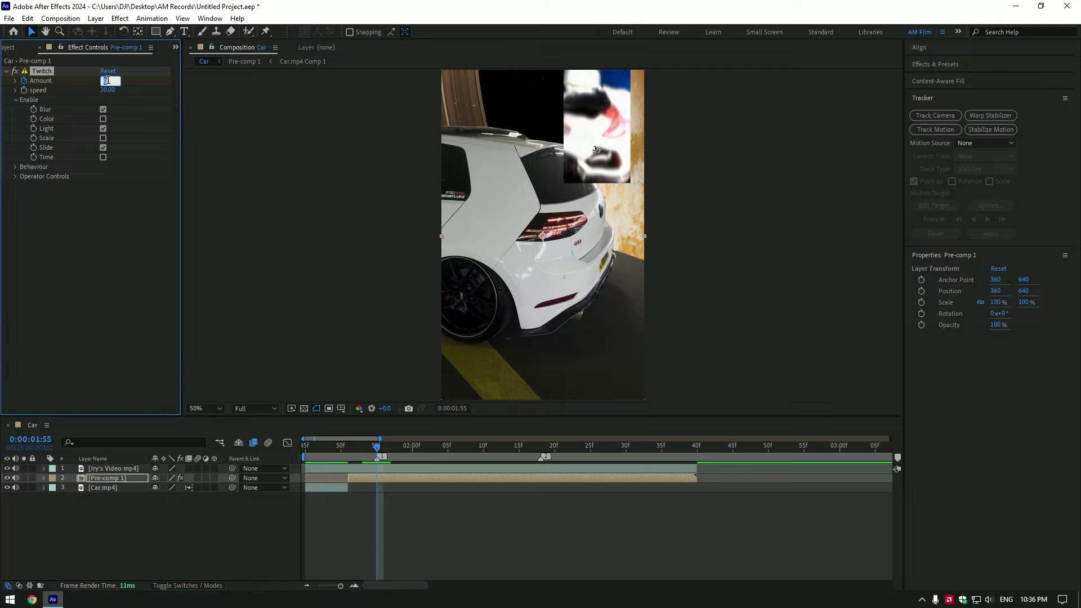
type("15")
key("Return")
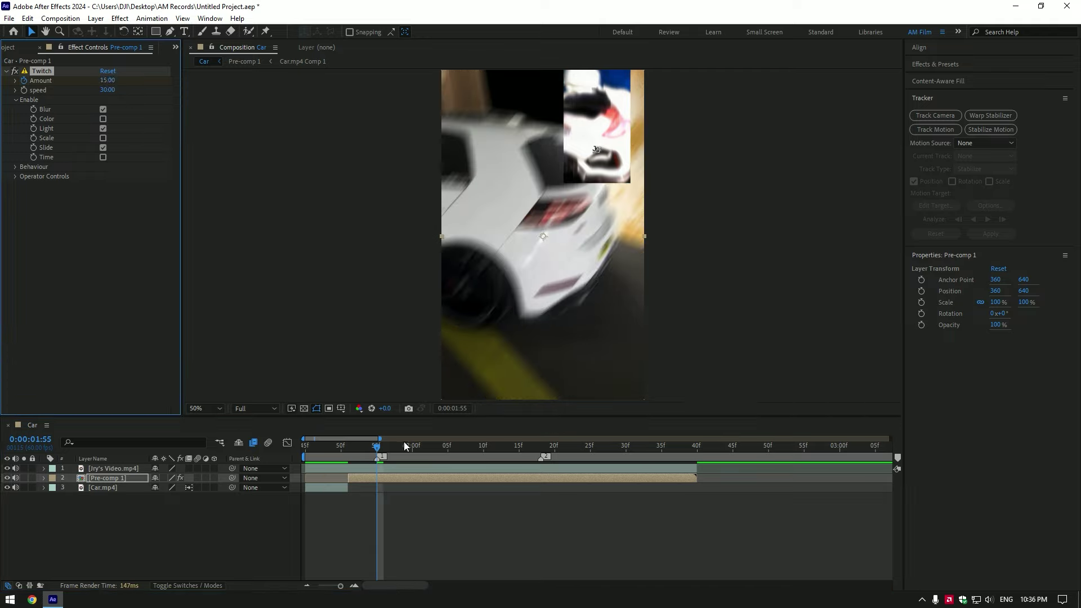
- Keyframe the Twitch Amount back to 0 at 0:00:01:59
left_click(405, 445)
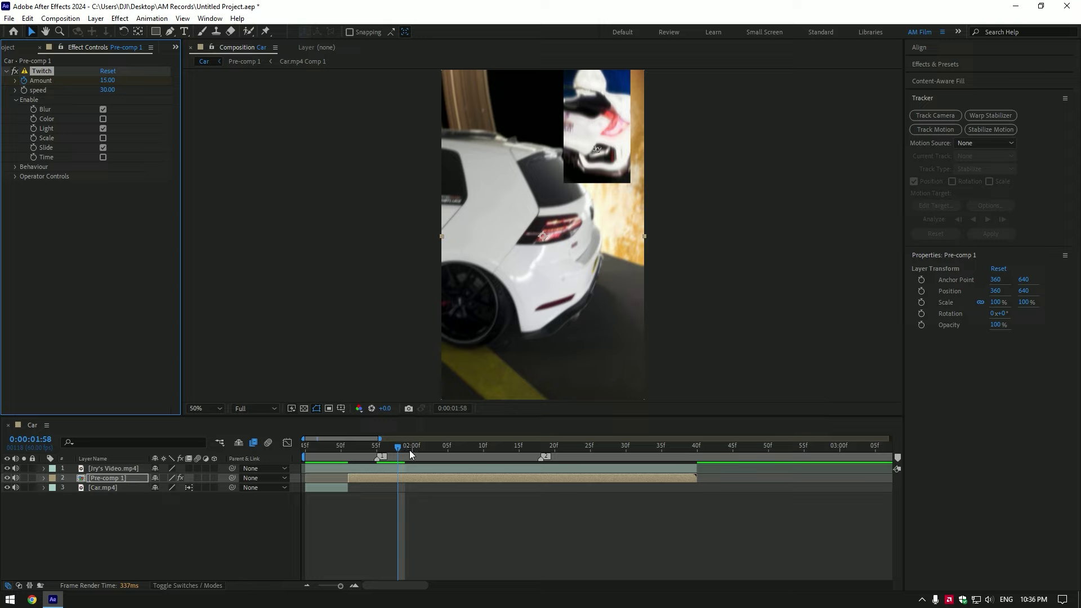
left_click(407, 446)
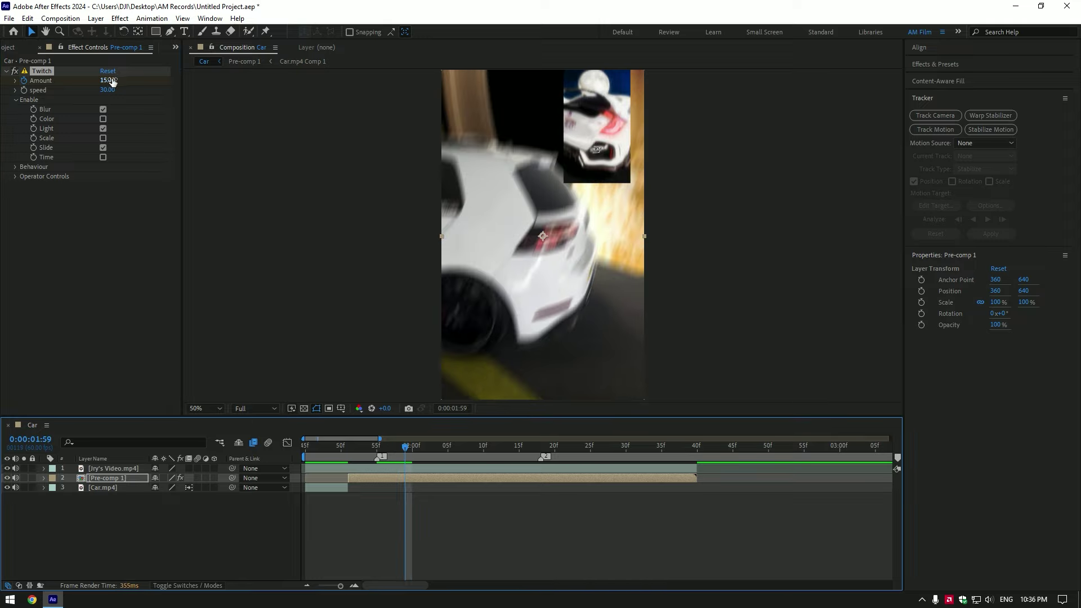
left_click(110, 80)
type("0")
key("Return")
- Preview the twitch transition, reveal Pre-comp 1's keyframes and move the last Amount keyframe to 0:00:02:01
left_click(348, 445)
left_click(404, 445)
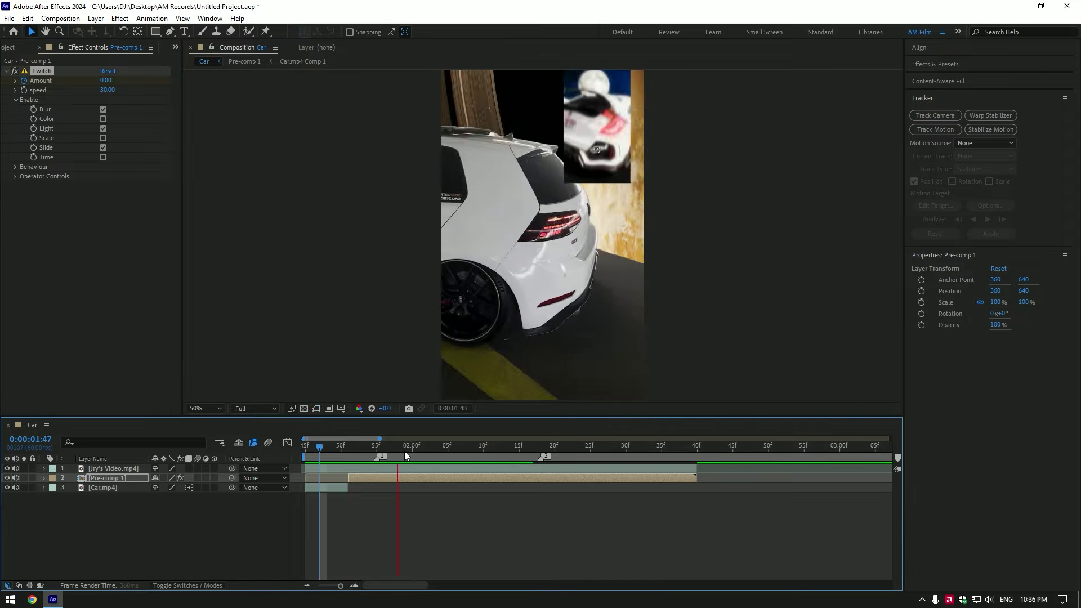
left_click(433, 445)
key("u")
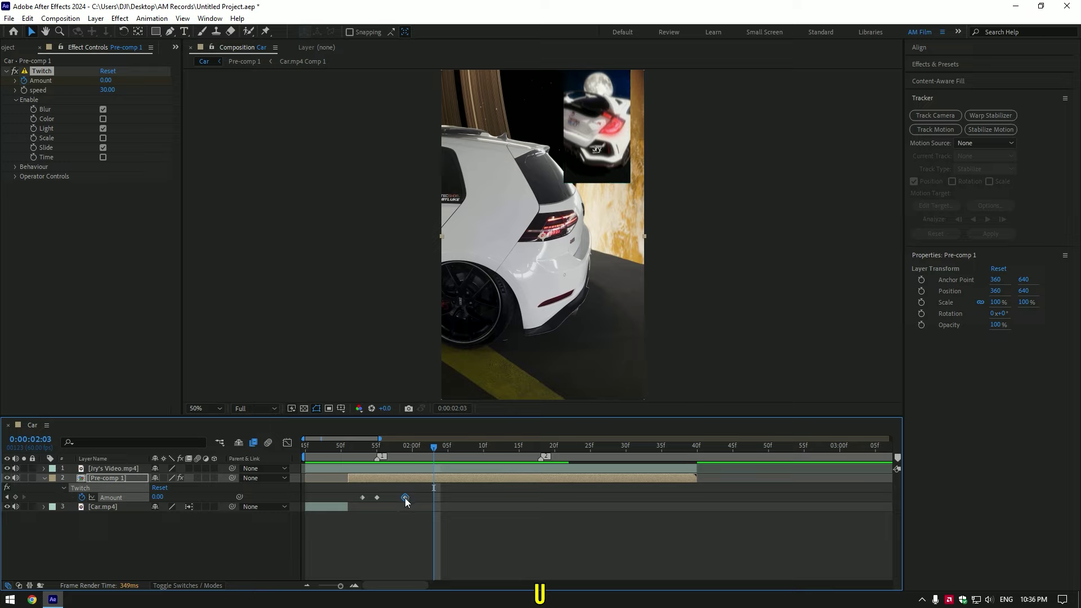
left_click_drag(406, 499, 422, 499)
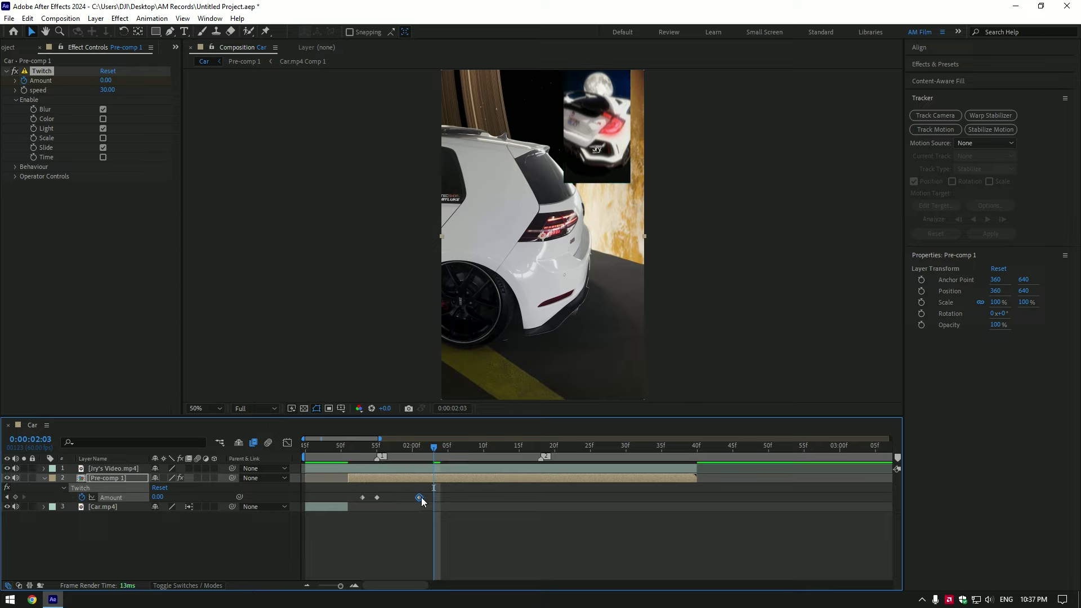
- Raise the Twitch Amount keyframe at 0:00:01:55 to 35 and preview the transition
left_click_drag(433, 450, 340, 444)
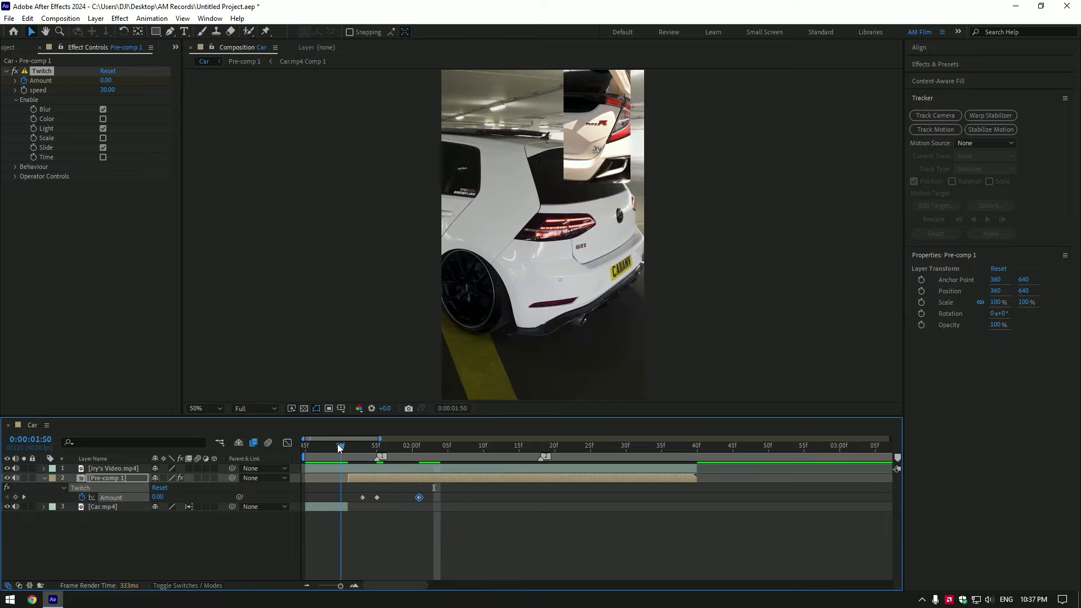
left_click(389, 453)
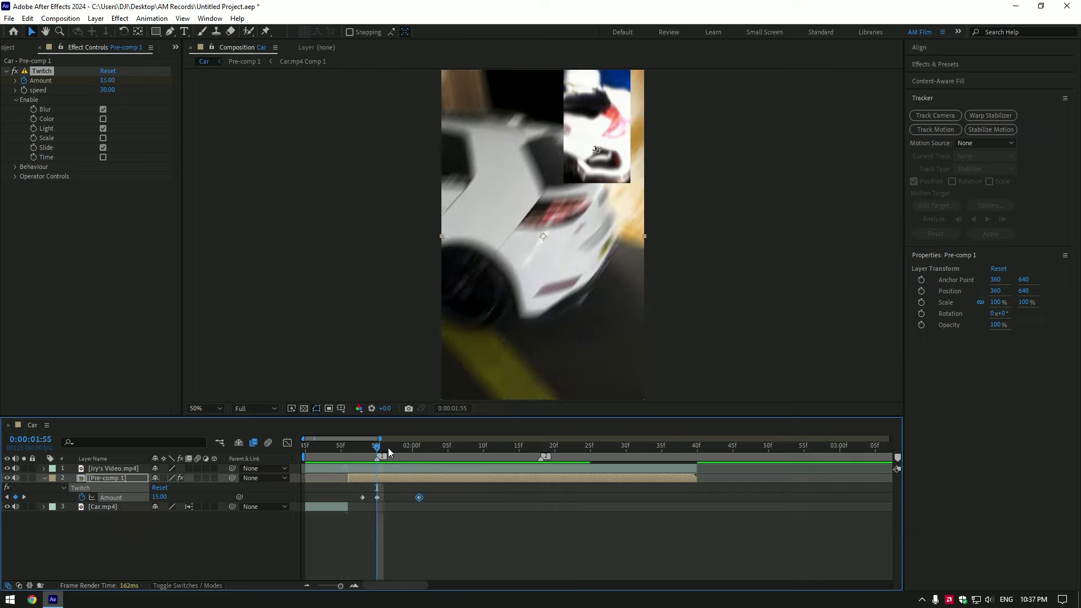
left_click_drag(105, 81, 118, 81)
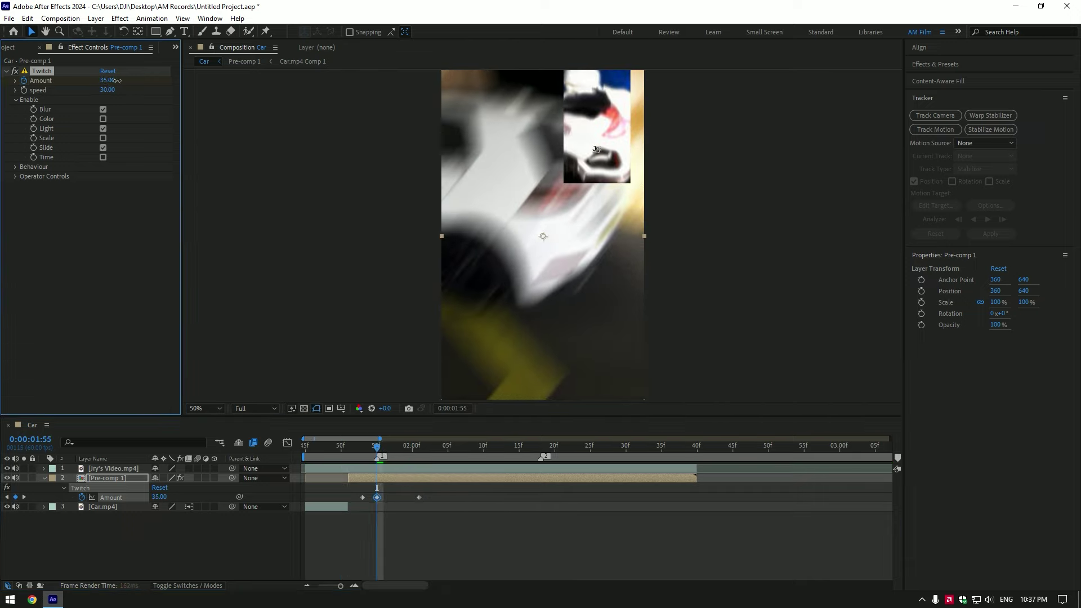
left_click(327, 446)
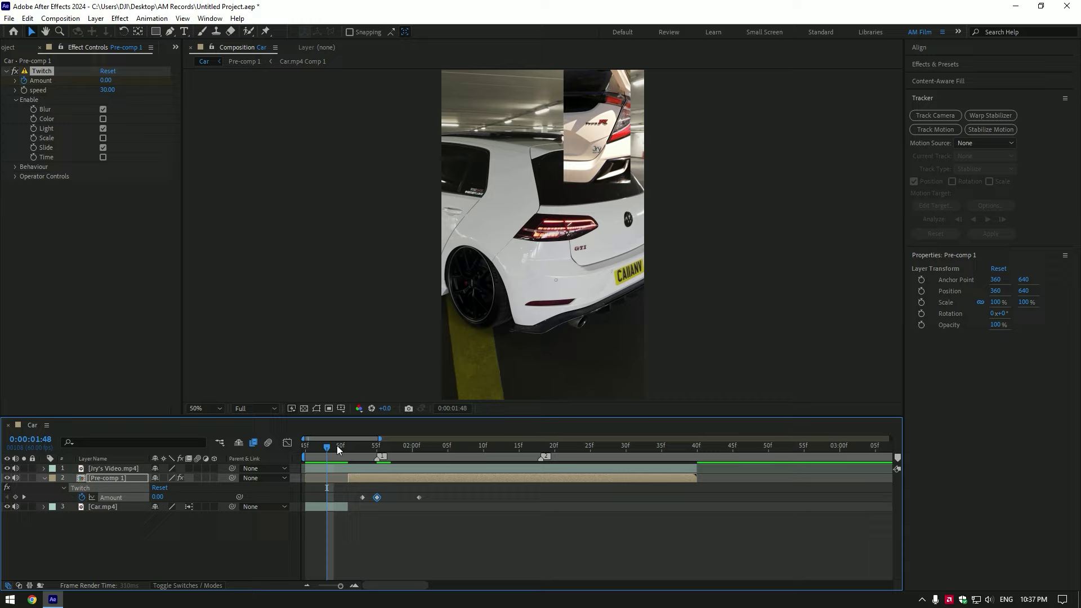
key("space")
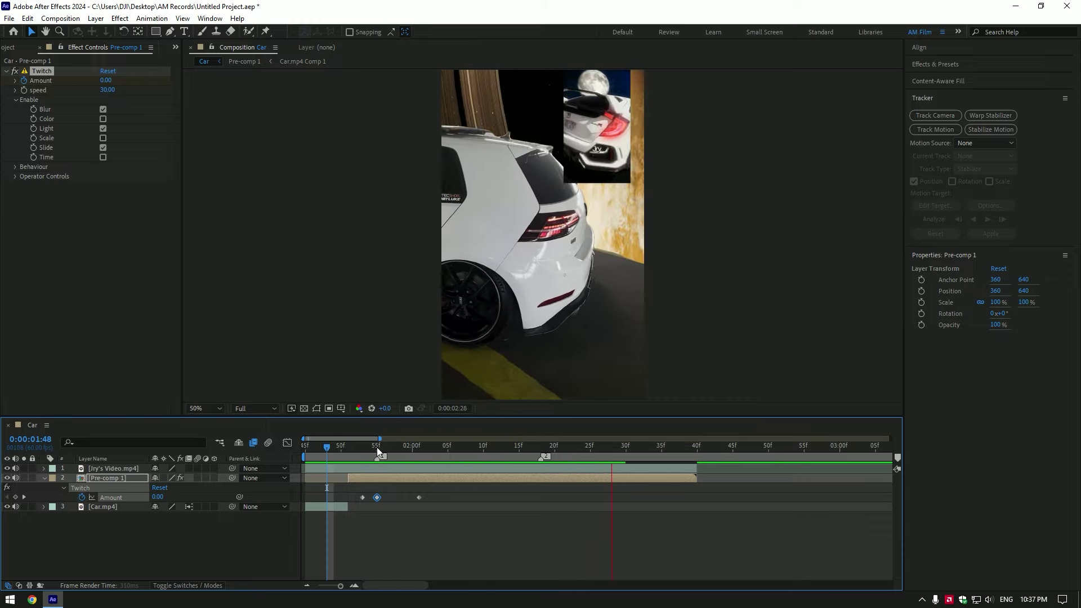
- Add Deep Glow to Pre-comp 1 and keyframe its Exposure: 0 at 0:00:01:53, 0.17 at 0:00:01:55 and 0 at 0:00:02:01
left_click(376, 446)
left_click(314, 446)
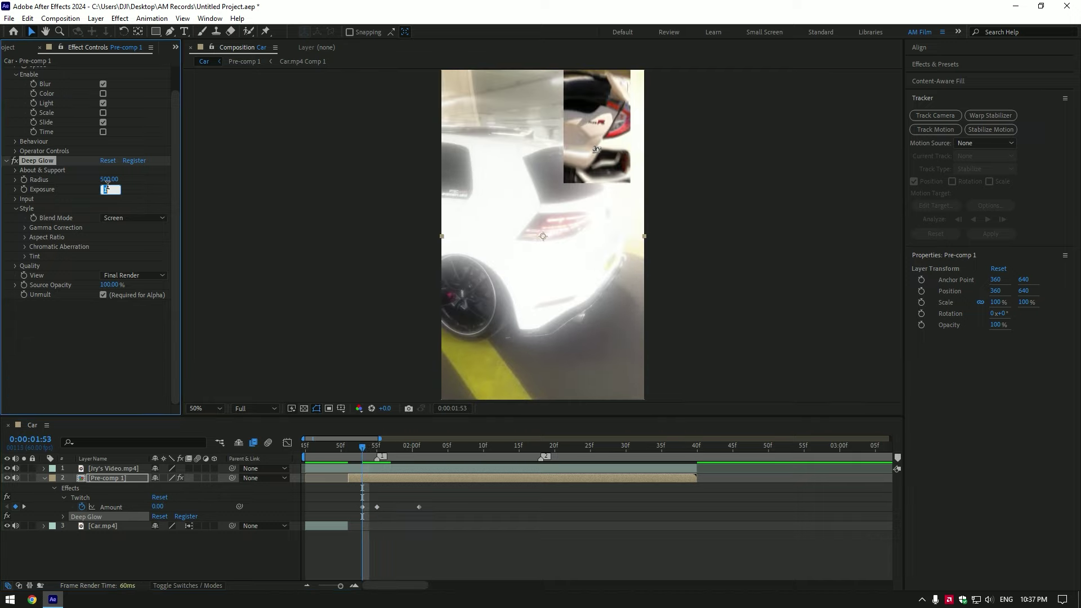
type("0")
key("Return")
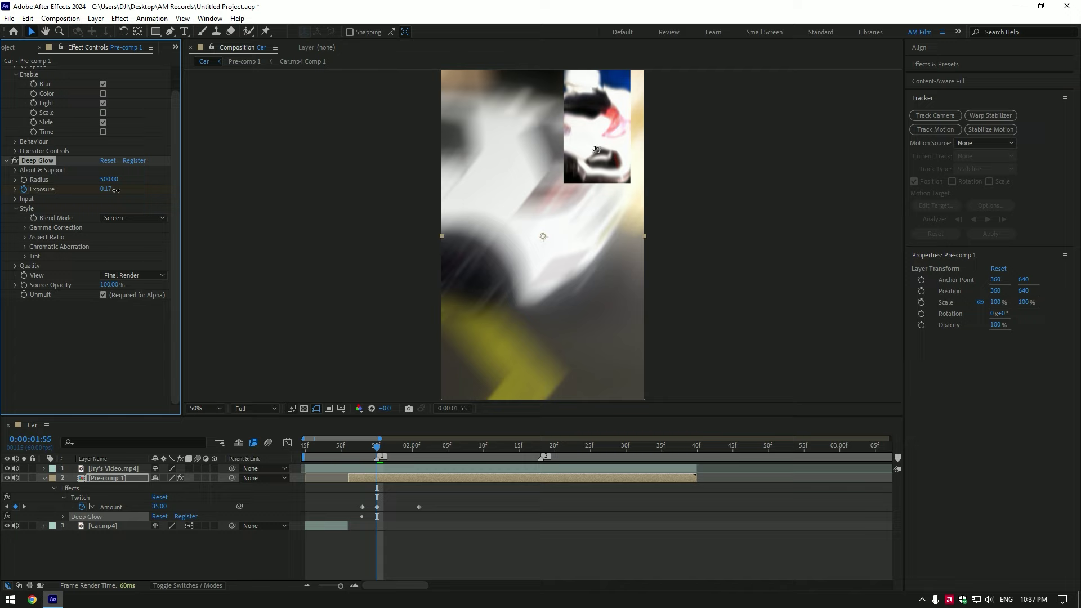
left_click_drag(380, 452, 418, 447)
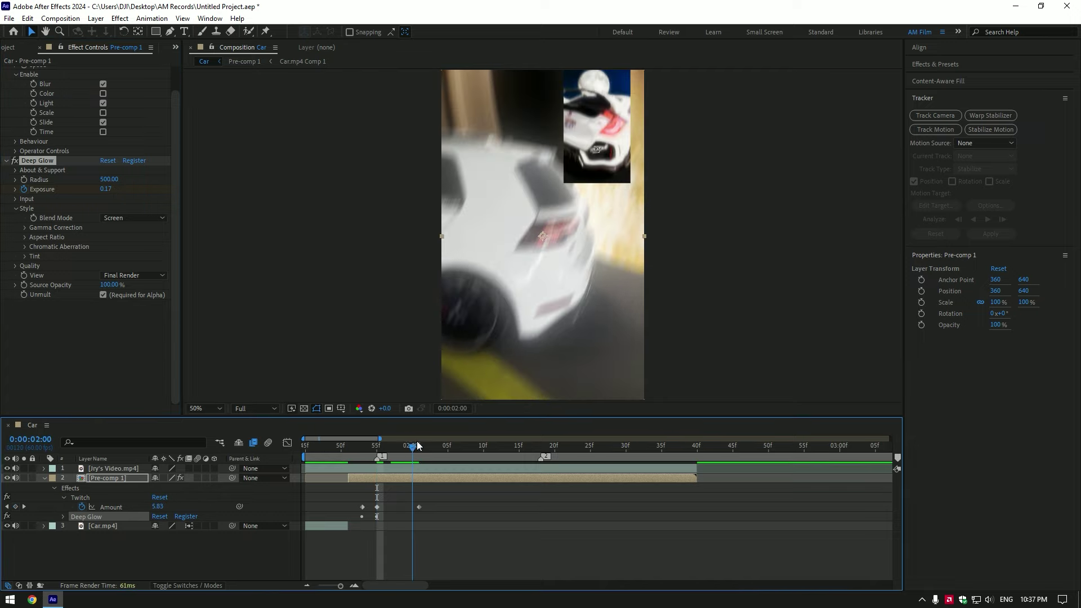
left_click_drag(106, 189, 20, 216)
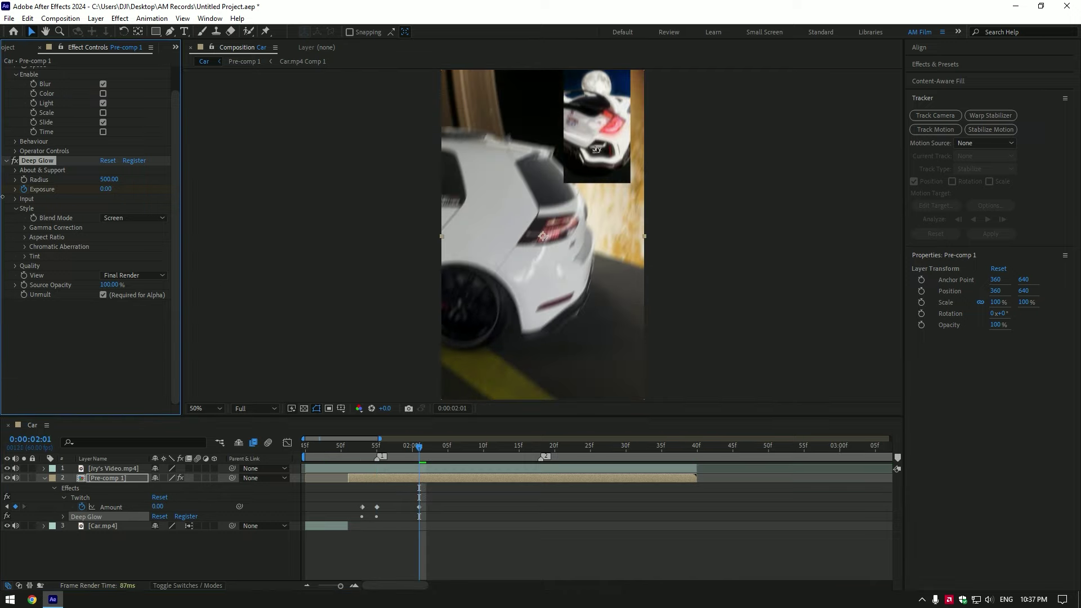
left_click_drag(423, 448, 505, 453)
- Open Pre-comp 1, apply Curves to Saturn.mp4, bow the RGB curve upward in the shadows and midtones, and select the Red channel
double_click(436, 478)
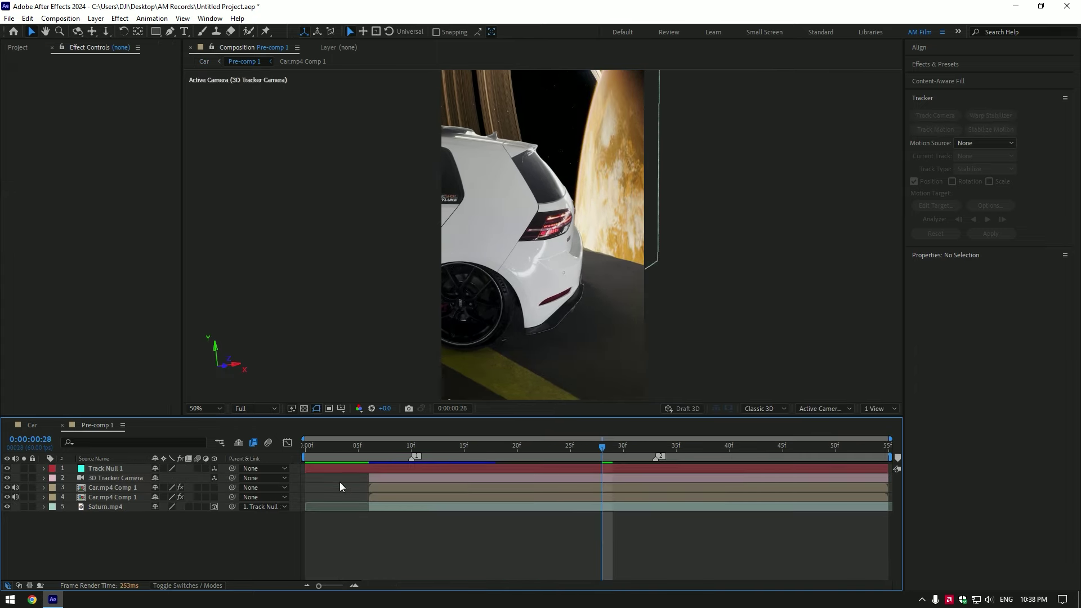
left_click(107, 507)
key("ctrl+space")
type("cu")
key("Return")
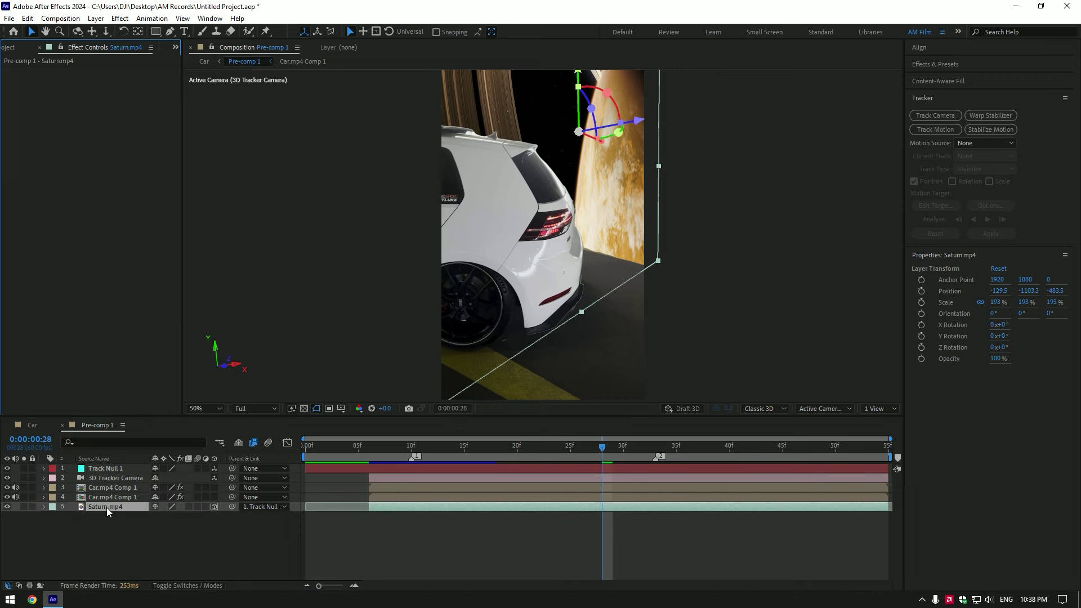
left_click(70, 212)
mouse_move(70, 212)
left_mouse_down()
mouse_move(50, 225)
mouse_move(67, 201)
left_mouse_up()
left_click(133, 80)
left_click(117, 100)
- Apply Lumetri Color to Saturn.mp4 and set its Creative Faded Film adjustment to 70
key("ctrl+space")
type("l")
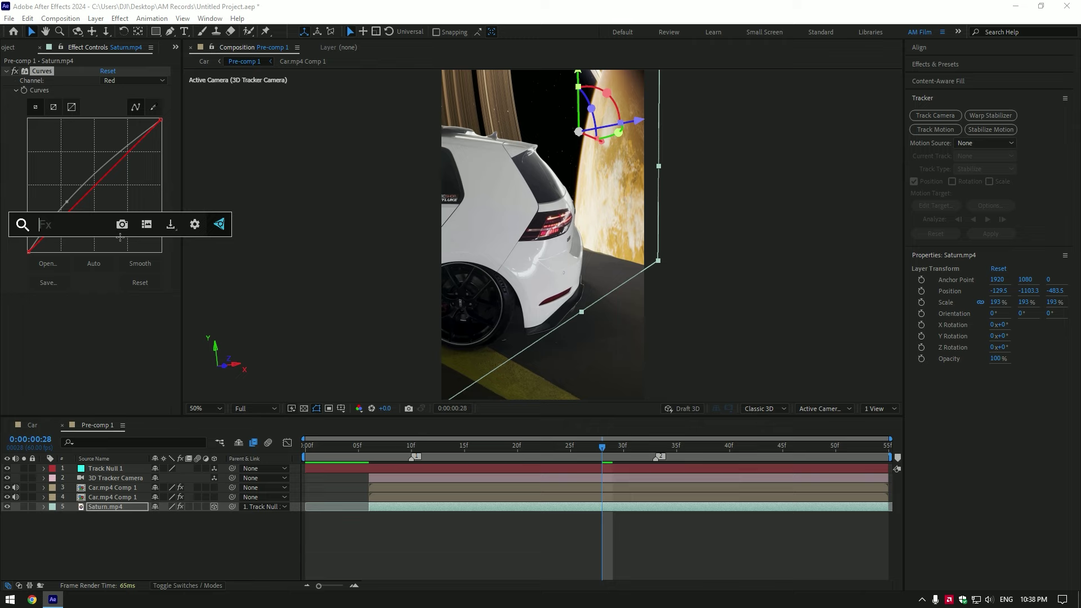
type("u")
key("Return")
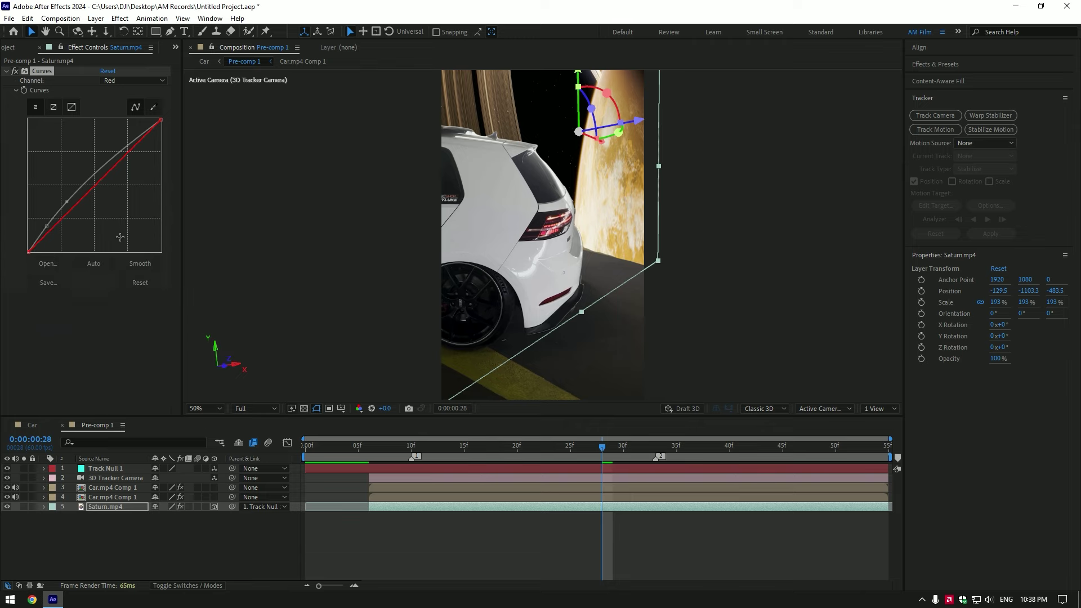
left_click(15, 318)
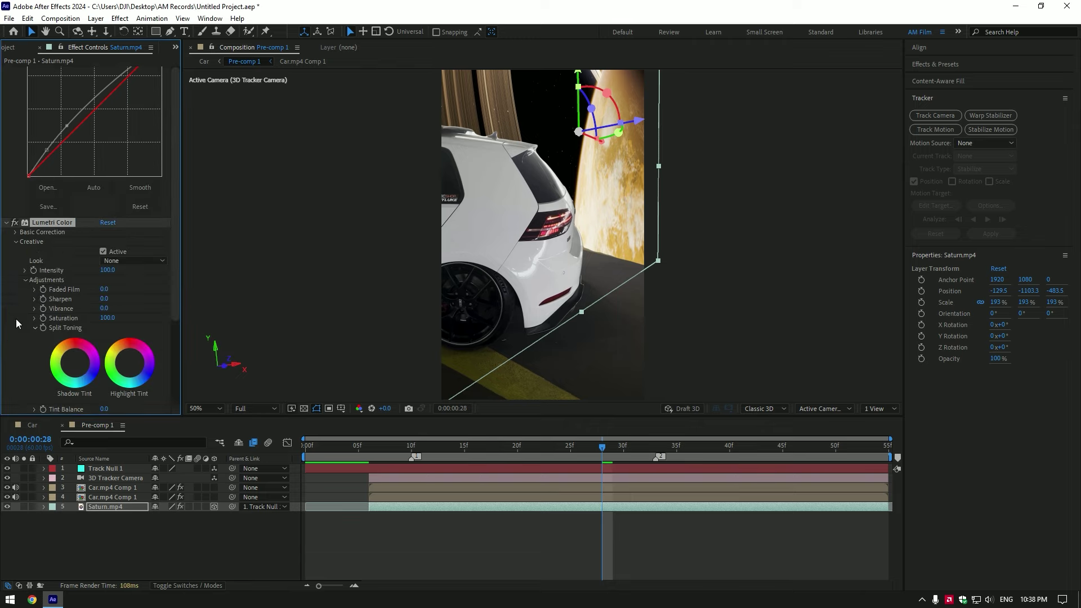
left_click_drag(104, 290, 139, 289)
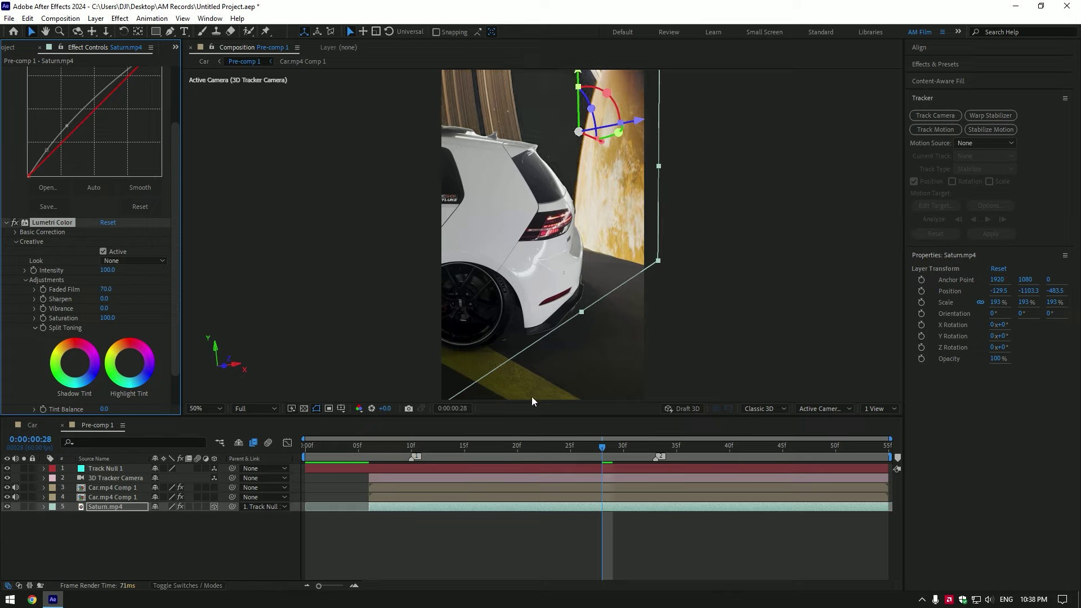
- Close Pre-comp 1 and move the Car composition's playhead to 0:00:01:45
left_click_drag(587, 447, 259, 443)
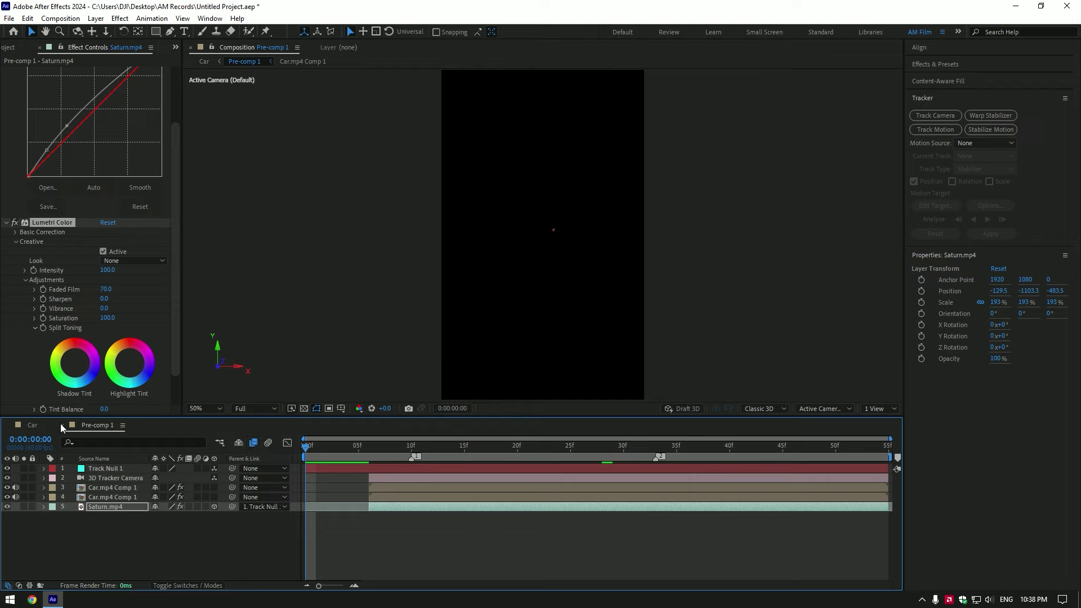
left_click(62, 425)
left_click_drag(347, 447, 224, 424)
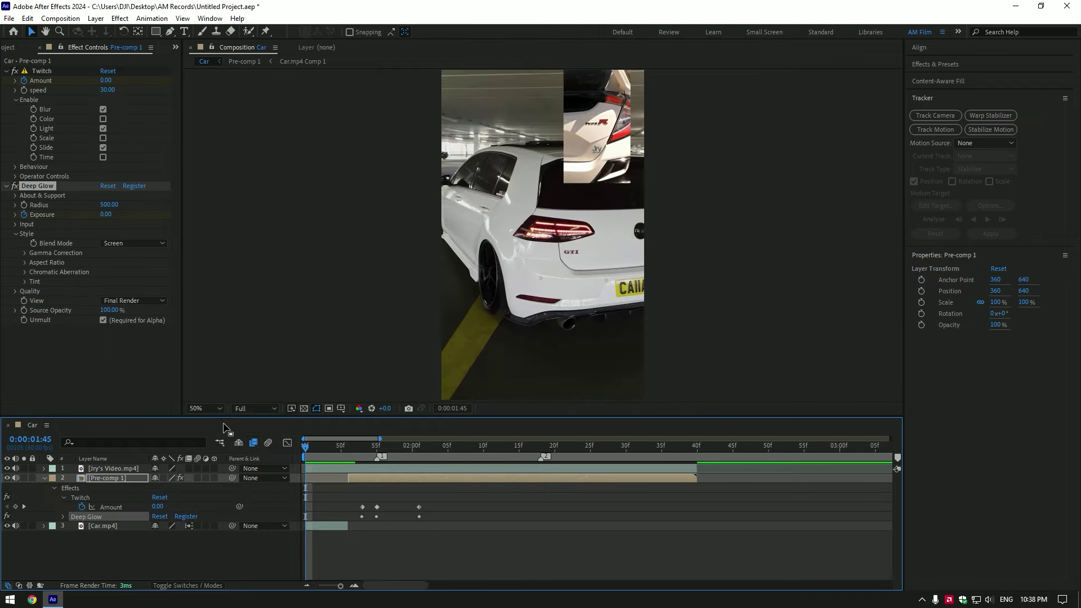